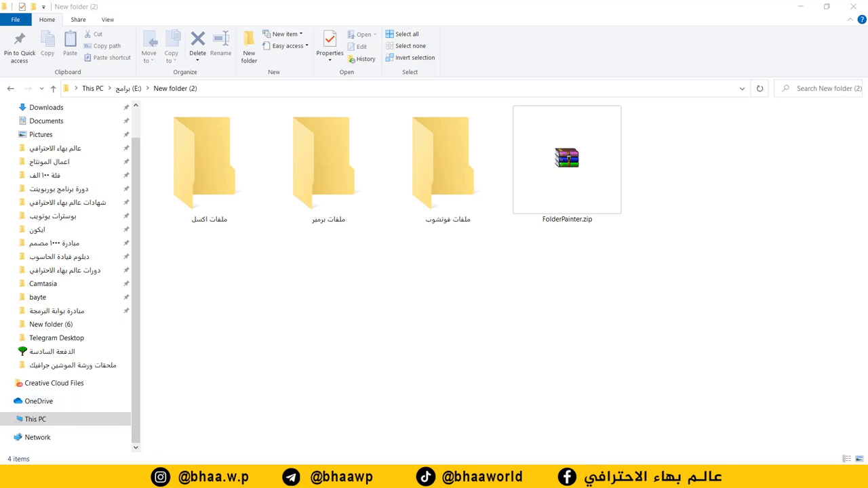
click(440, 170)
click(299, 177)
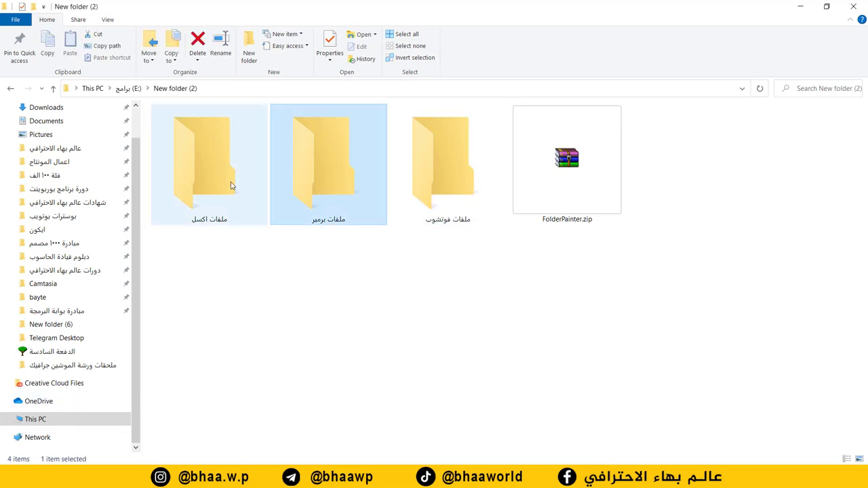
click(231, 186)
click(237, 302)
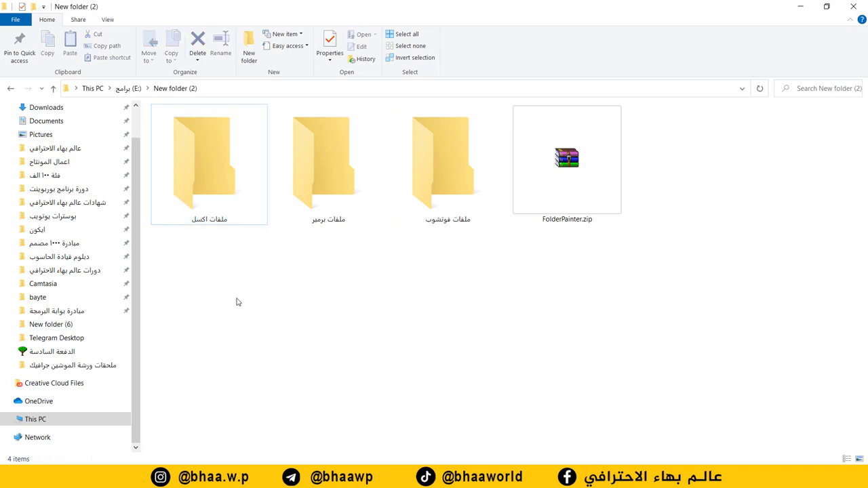
drag(237, 288, 452, 181)
Look inside the ملفات فوتشوب folder and return to its parent folder.
double_click(451, 180)
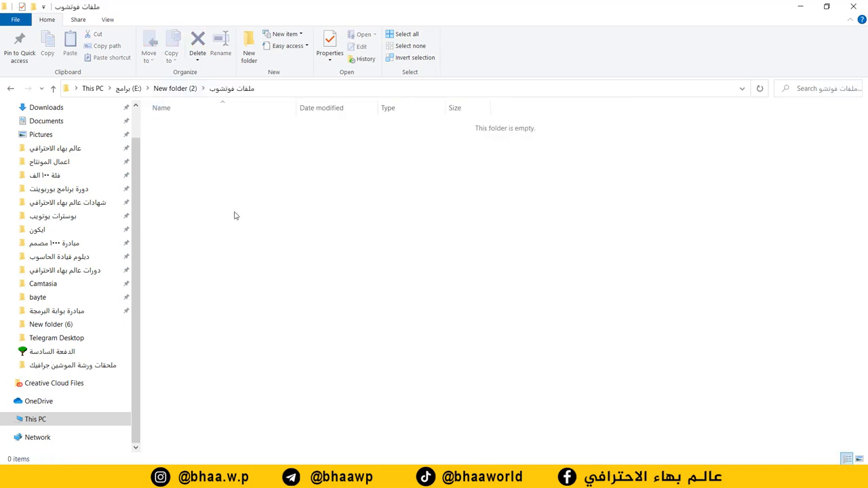
click(10, 88)
click(312, 322)
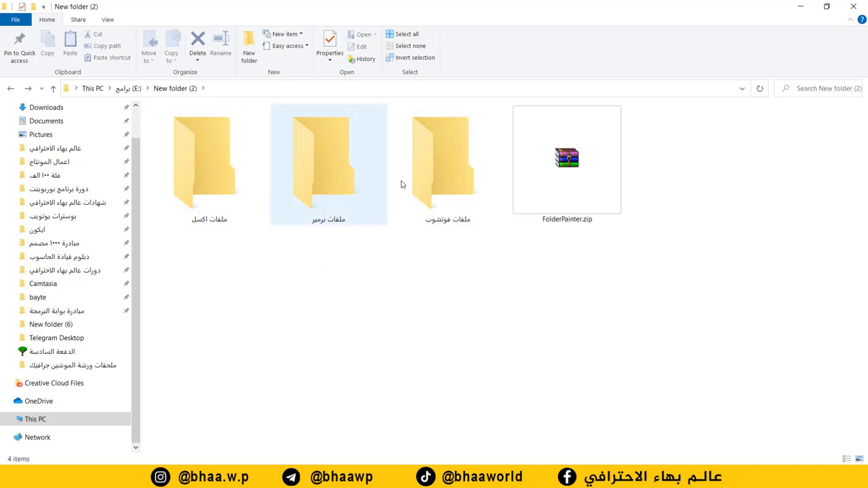
Open the customization settings in the properties of the ملفات فوتشوب folder and move the dialog aside.
click(438, 174)
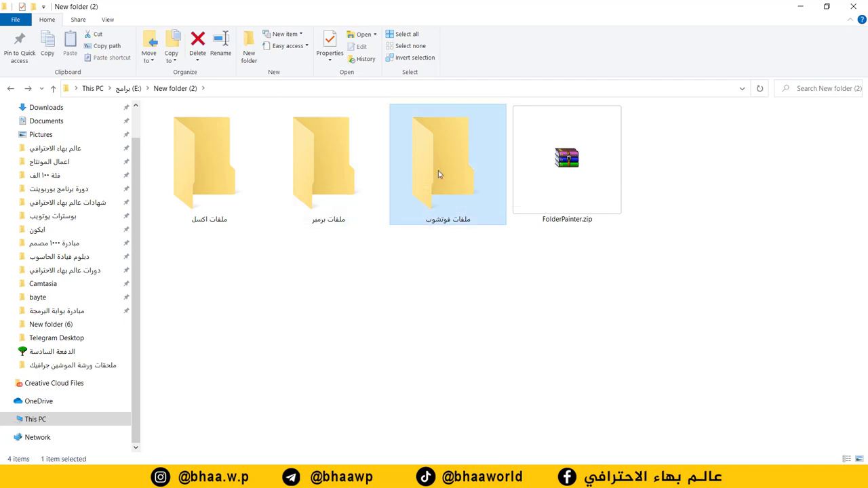
right_click(438, 175)
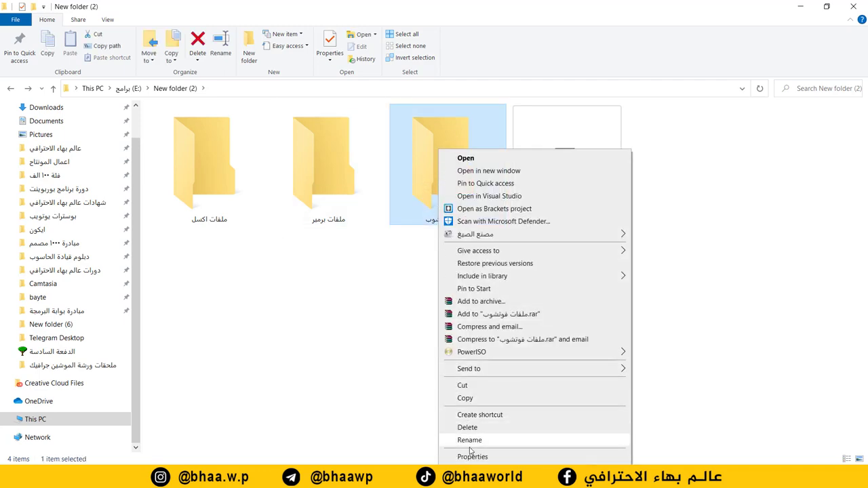
click(472, 456)
click(607, 195)
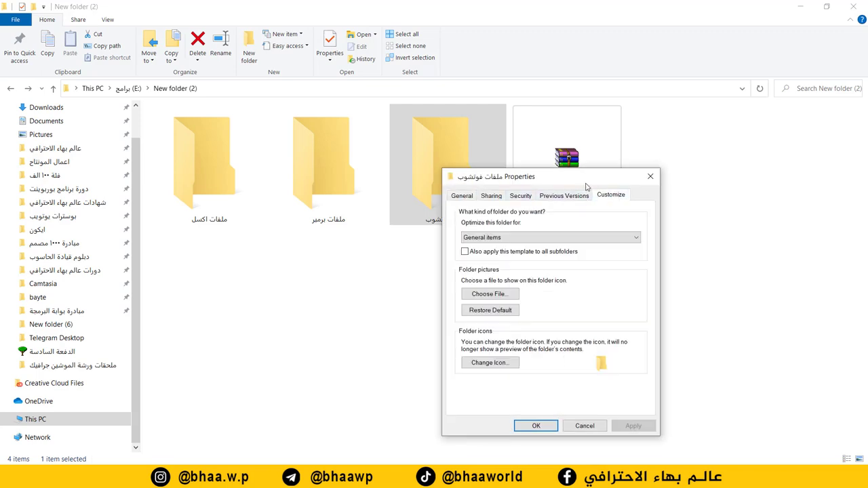
drag(584, 177, 464, 110)
Change the ملفات فوتشوب folder's icon to the green tree from the SHELL32.dll icons and accept the properties.
click(372, 296)
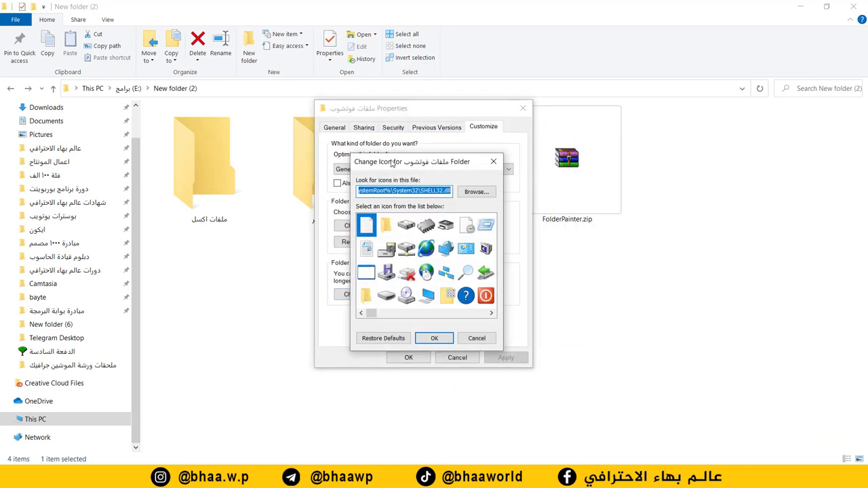
drag(392, 162, 580, 141)
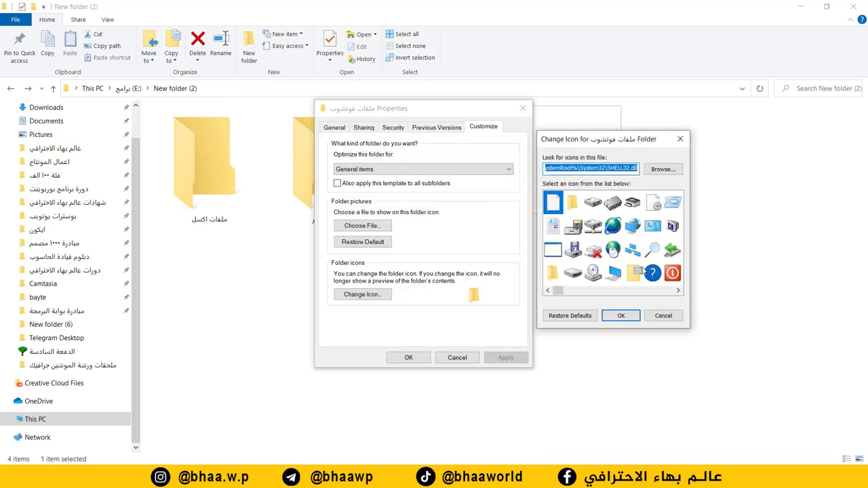
click(678, 290)
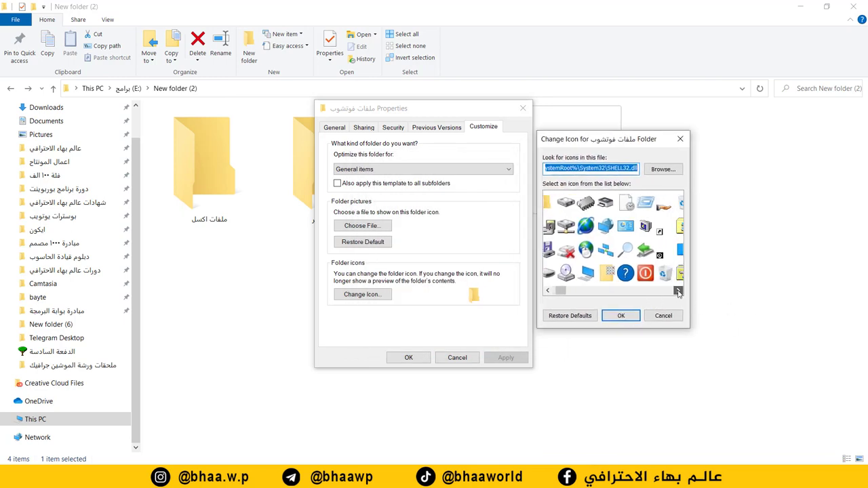
click(678, 290)
click(678, 291)
click(678, 291)
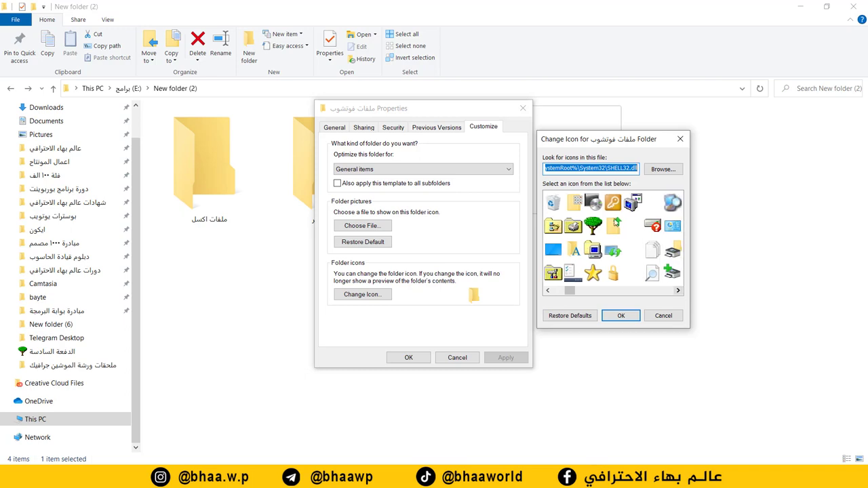
click(596, 229)
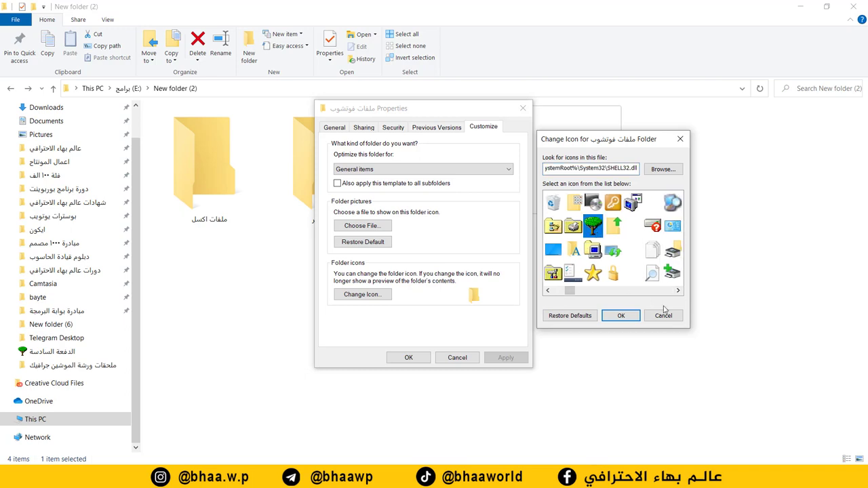
click(620, 315)
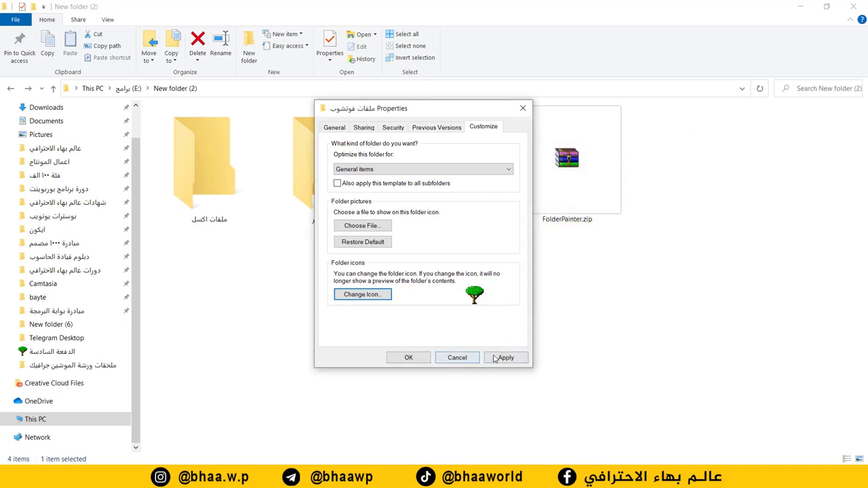
click(409, 357)
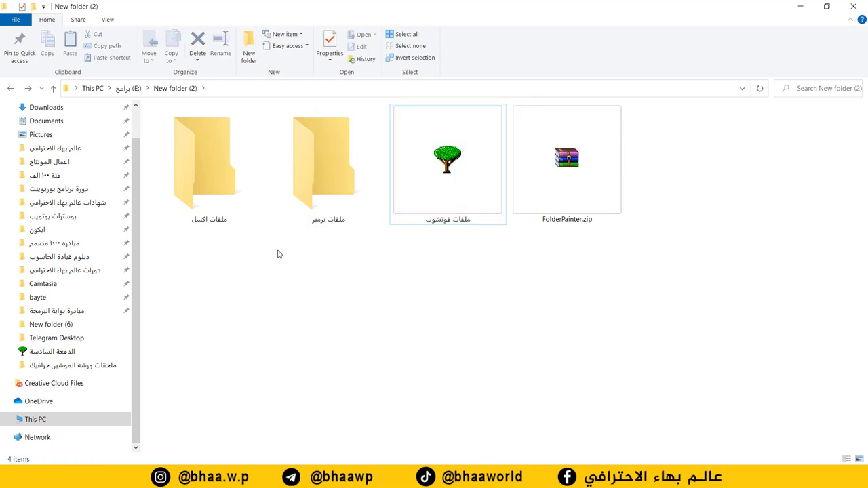
Customize the ملفات برمير folder with the filmstrip icon from SHELL32.dll and accept its properties.
click(323, 182)
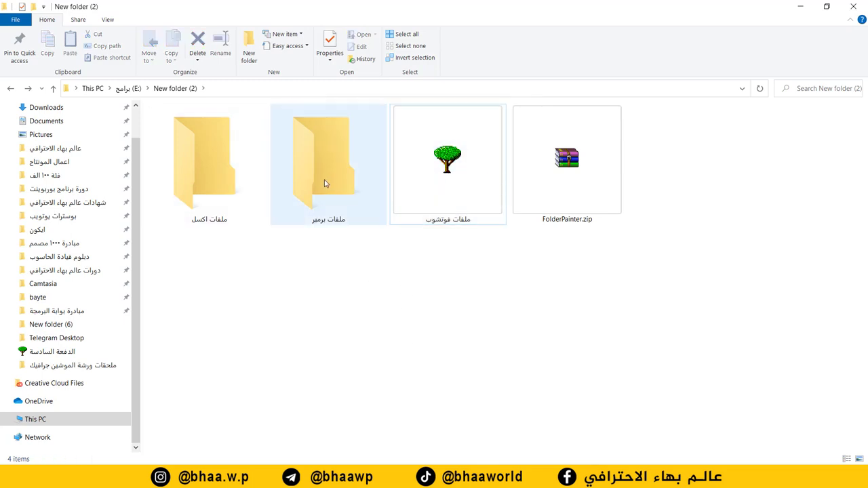
right_click(319, 170)
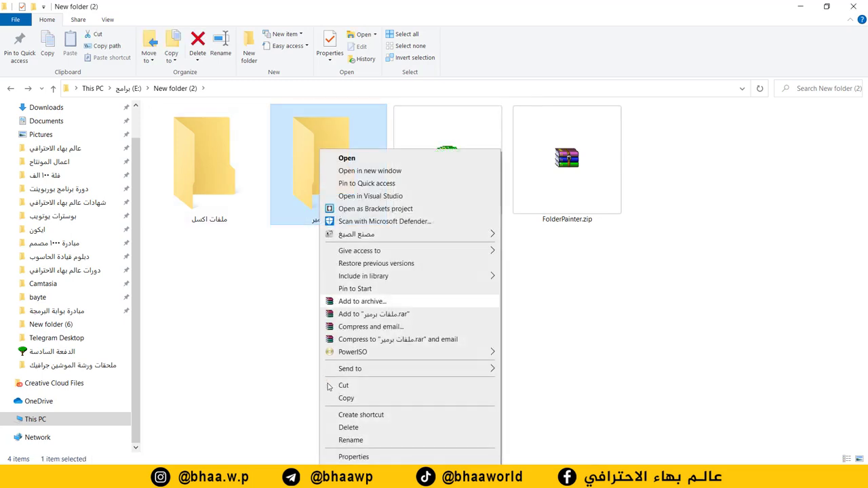
click(364, 457)
click(490, 197)
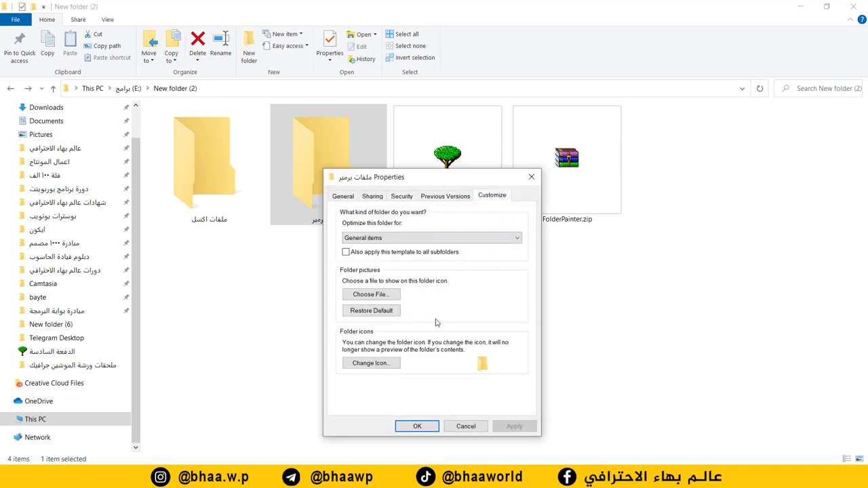
click(386, 364)
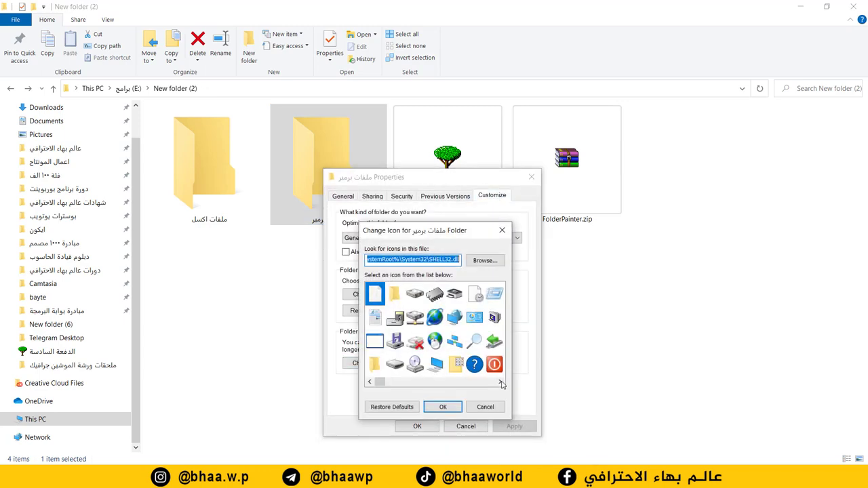
click(500, 383)
drag(501, 386, 499, 386)
click(454, 365)
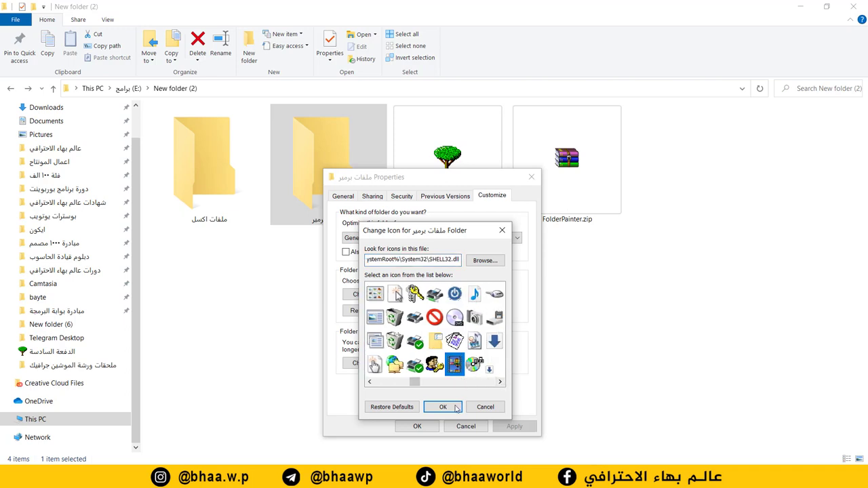
click(443, 407)
click(417, 426)
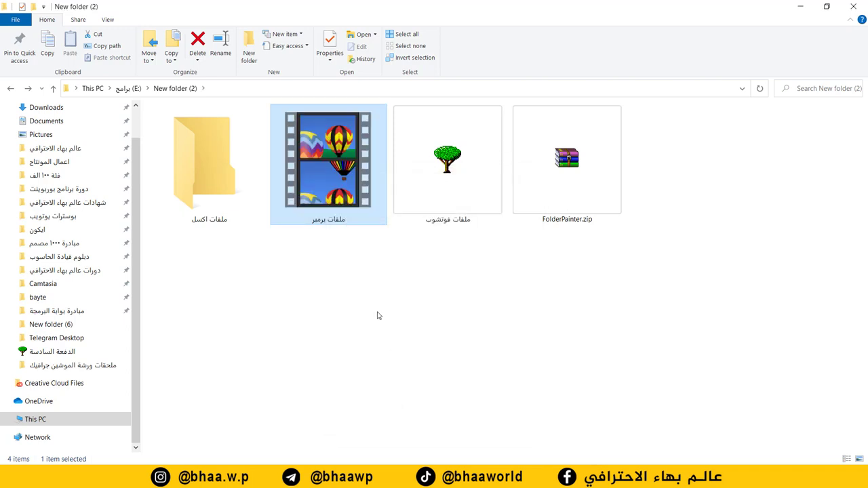
Open the icon selection for the ملفات اكسل folder from its customization properties.
right_click(209, 149)
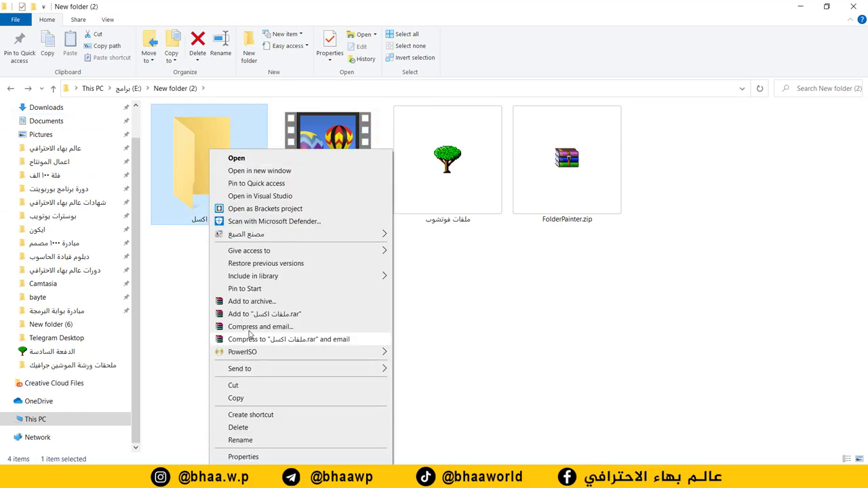
click(248, 457)
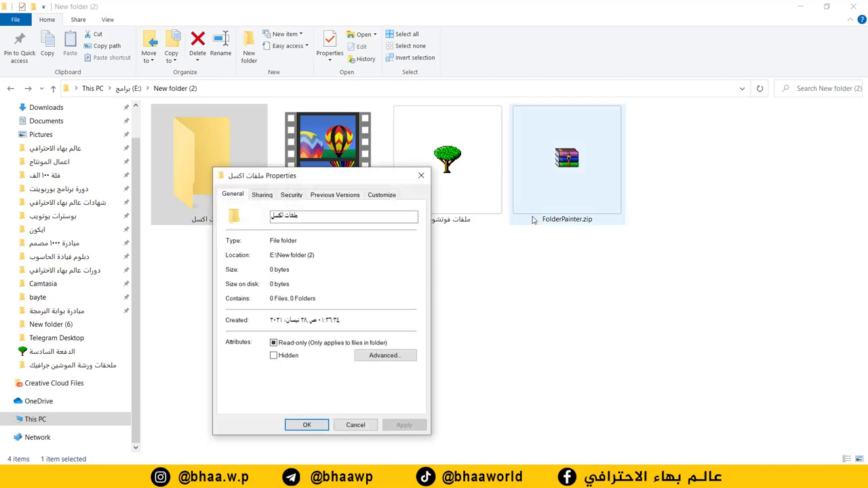
click(381, 194)
click(271, 361)
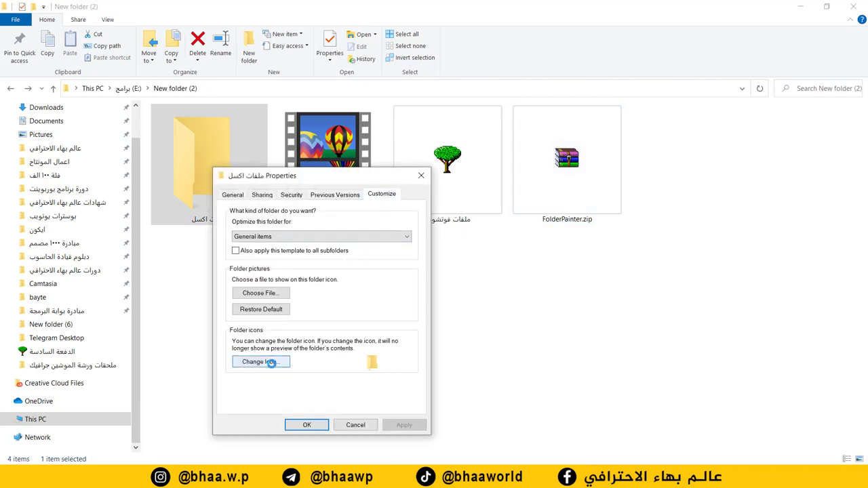
Set the ملفات اكسل folder's icon to the orange handheld device from SHELL32.dll and accept the properties.
click(389, 381)
click(389, 381)
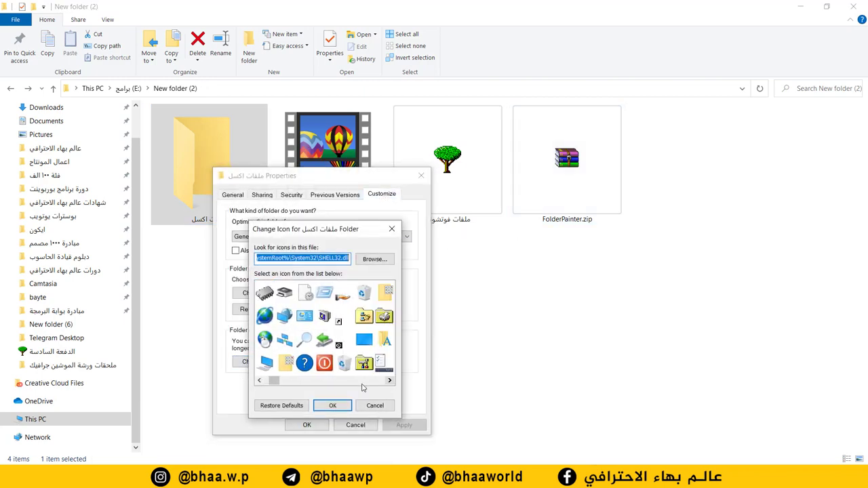
click(390, 380)
drag(288, 386, 337, 385)
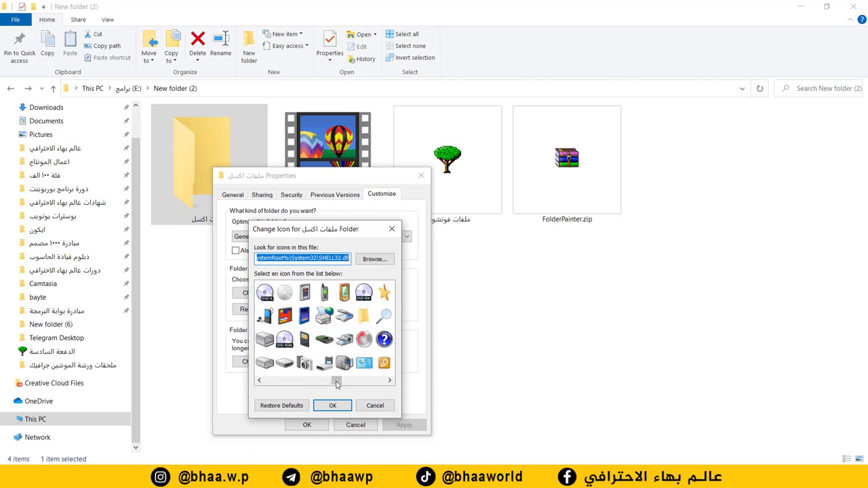
click(385, 292)
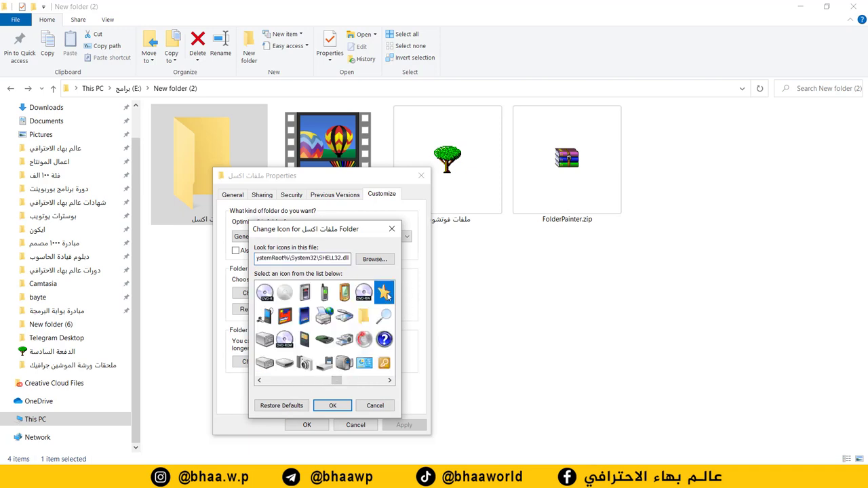
click(327, 293)
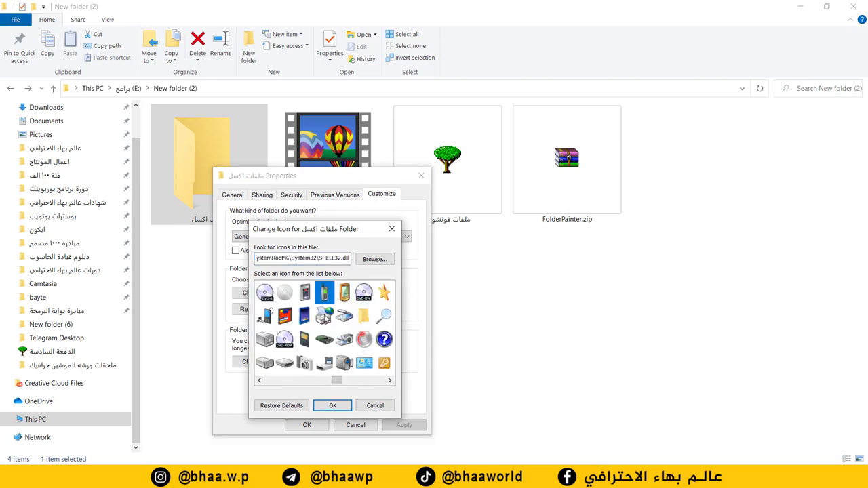
click(343, 299)
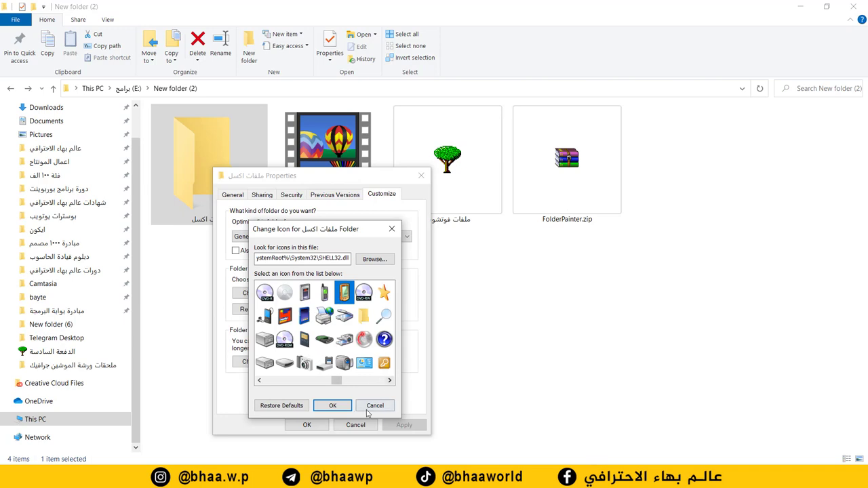
click(332, 405)
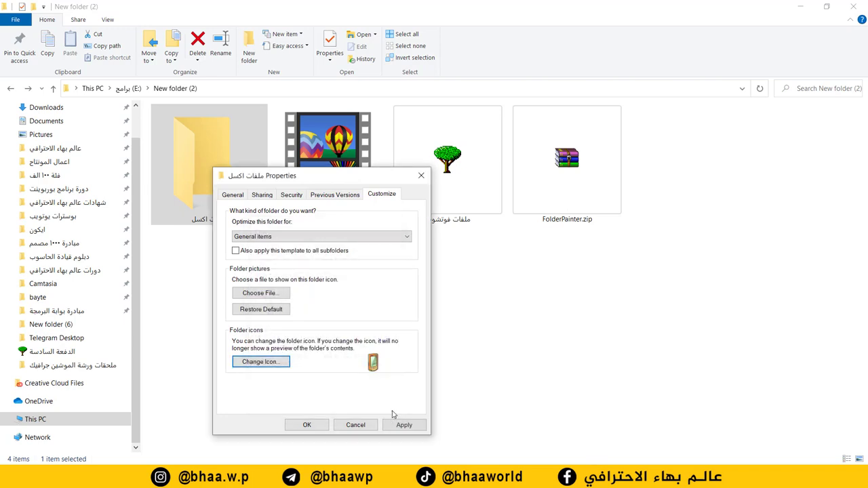
click(306, 425)
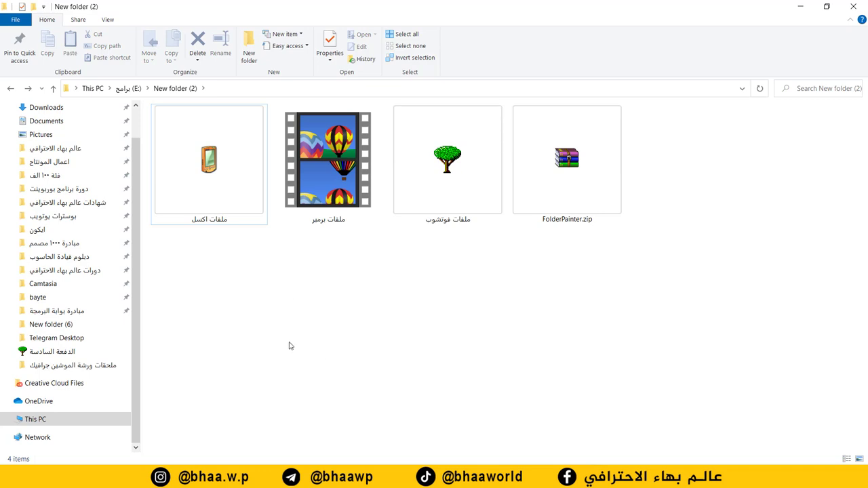
drag(244, 307, 402, 281)
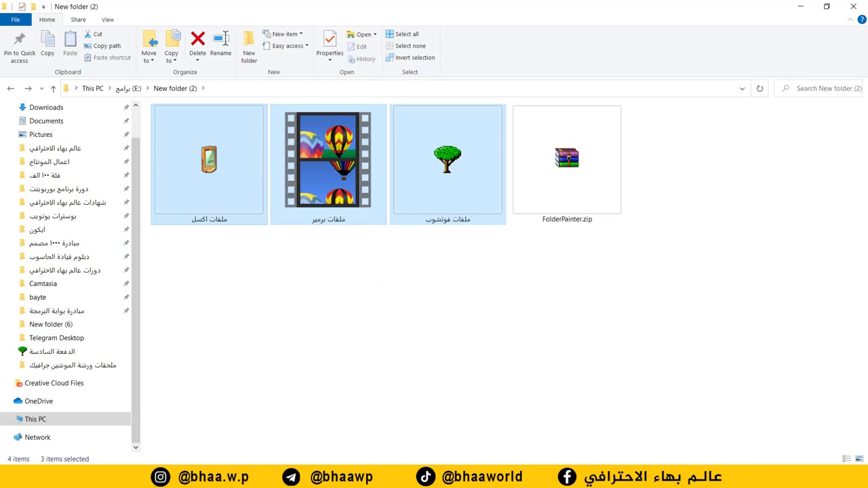
Switch to Chrome, search Google for iconfinder and open the Iconfinder website.
mouse_move(380, 476)
click(460, 431)
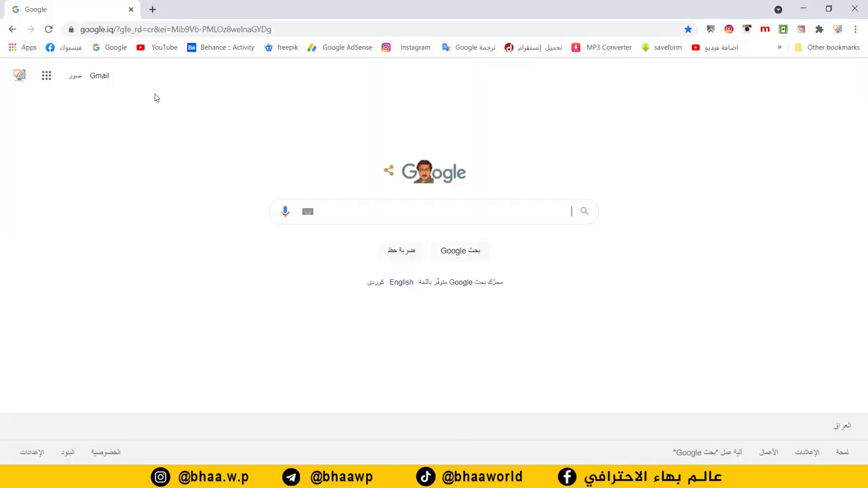
click(396, 214)
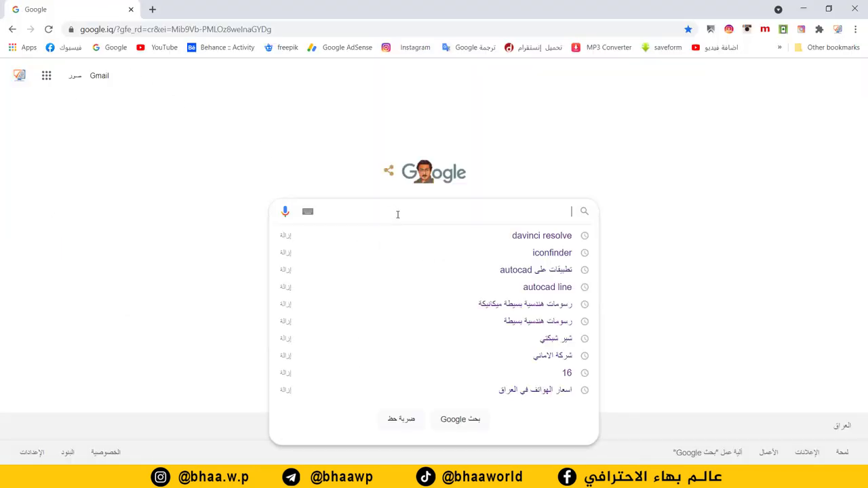
text(ه)
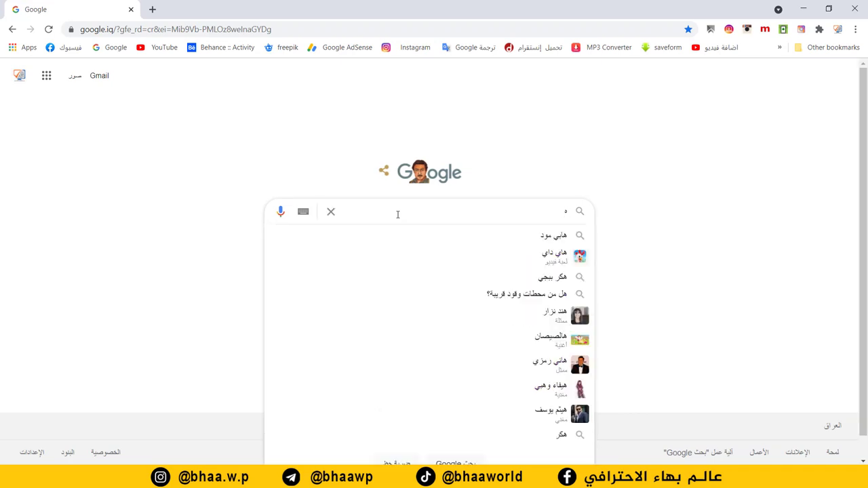
key(BackSpace)
text(ico)
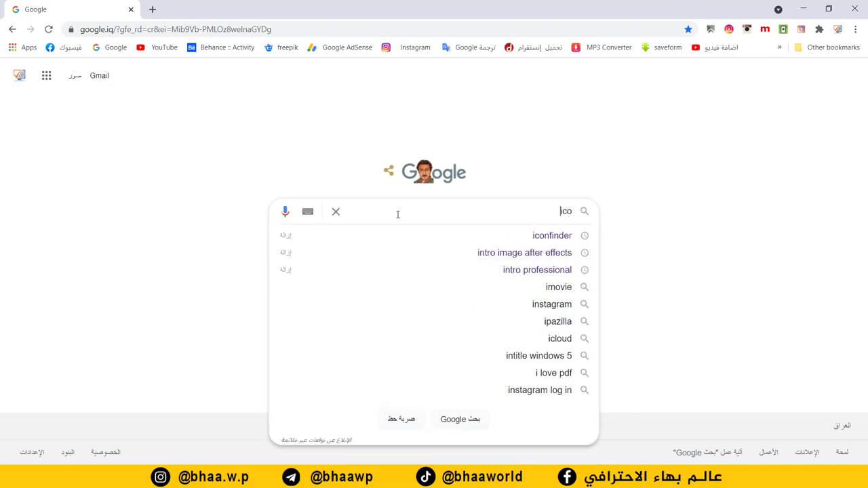
click(553, 234)
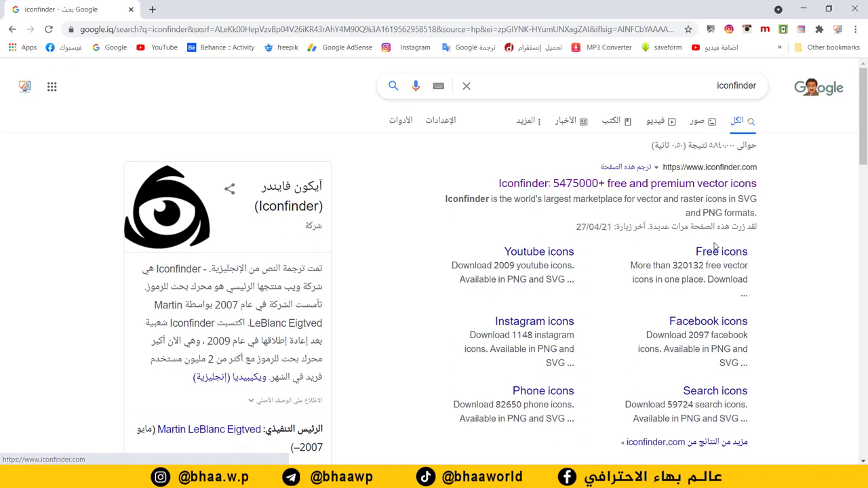
click(692, 187)
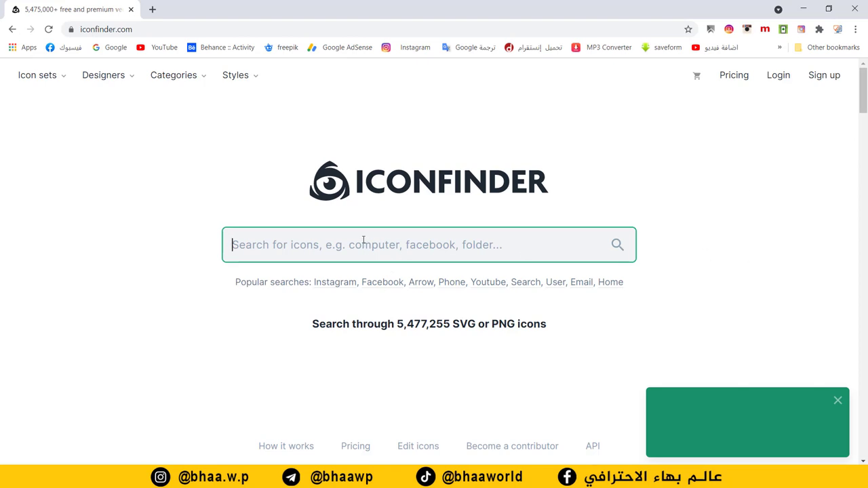
Search Iconfinder for adobe icons and limit the results to free ones.
text(p)
key(BackSpace)
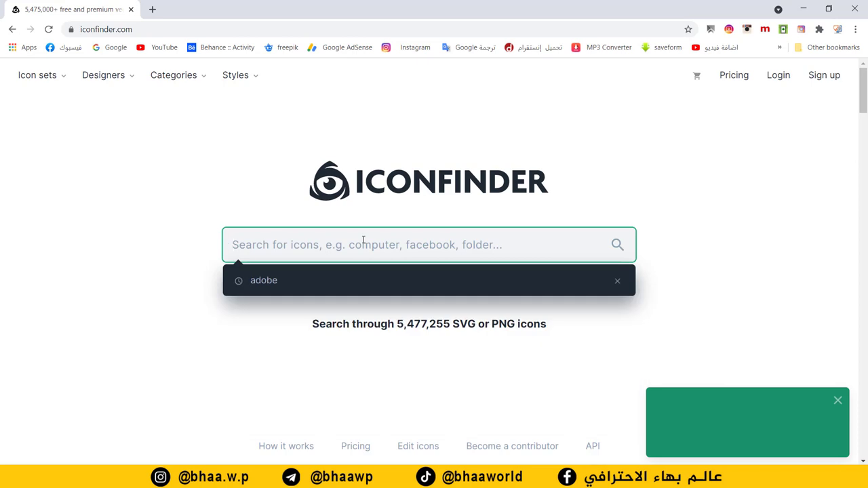
text(ad)
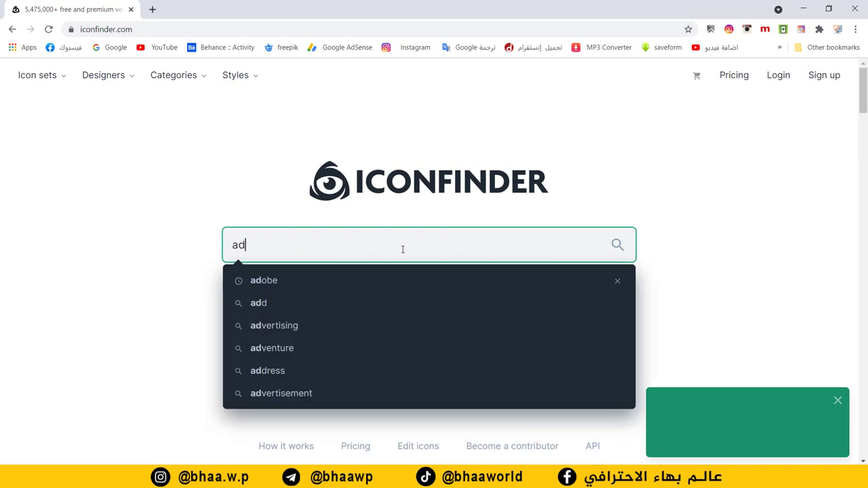
click(277, 279)
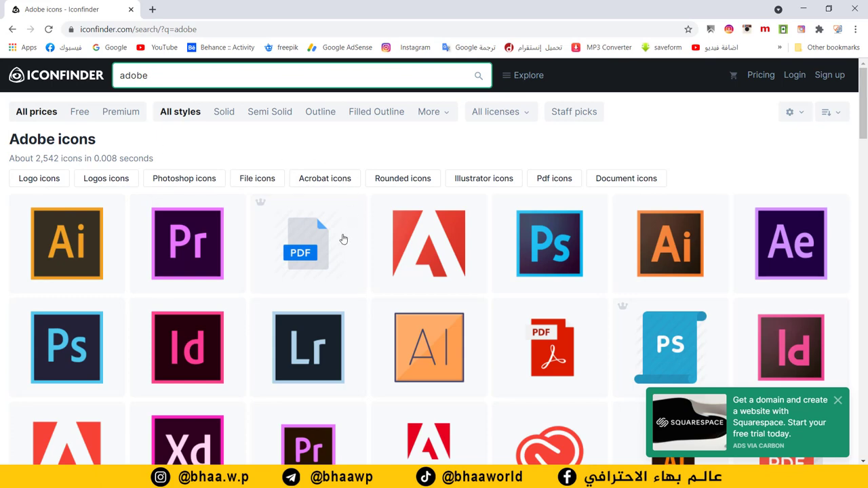
click(82, 113)
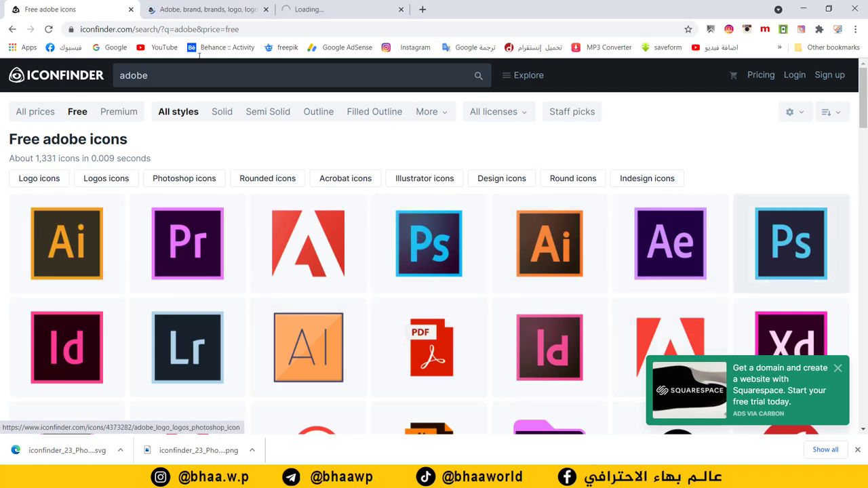
Open the page of the "Adobe, brand, brands, logo, logos, photoshop" icon, review its PNG and SVG options, and select the ICO format.
click(207, 10)
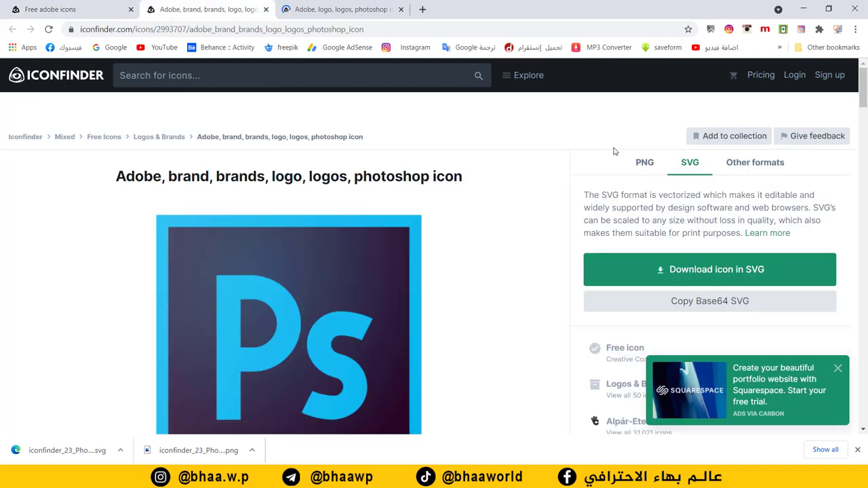
click(643, 162)
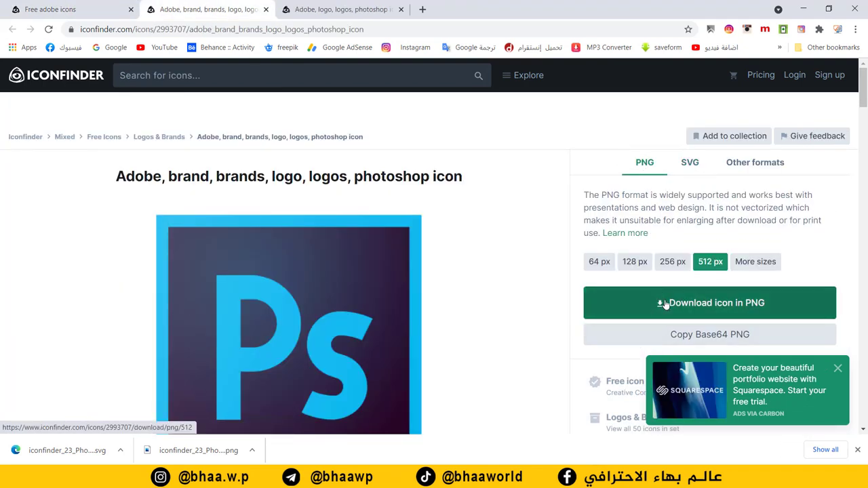
scroll(188, 309, down, 2)
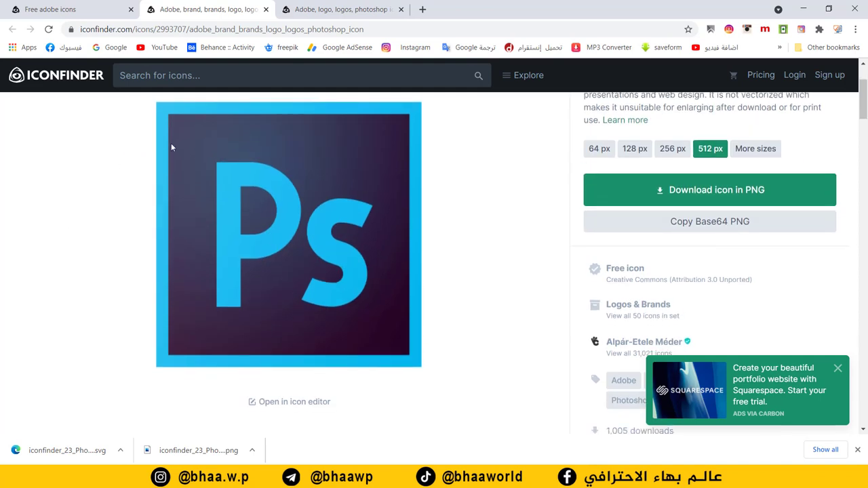
scroll(298, 314, up, 2)
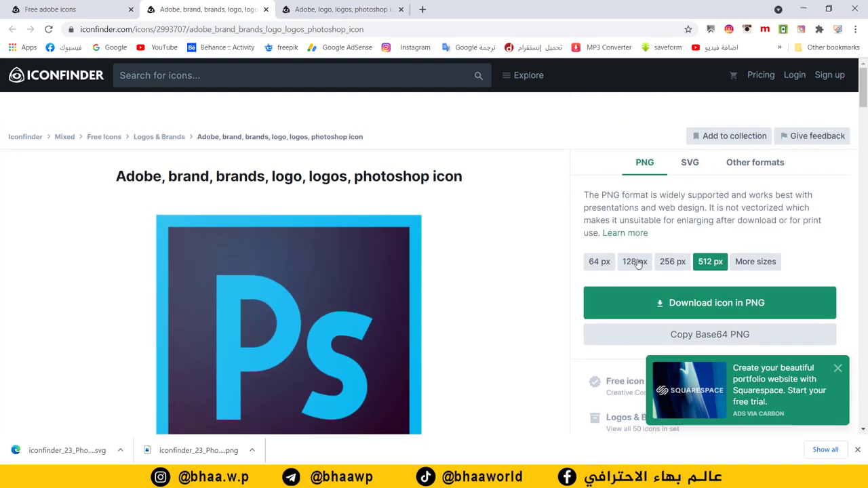
click(684, 166)
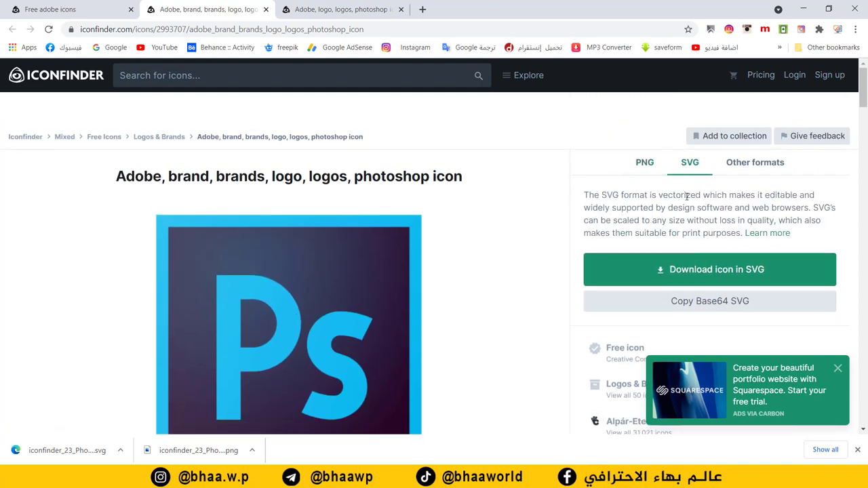
click(748, 170)
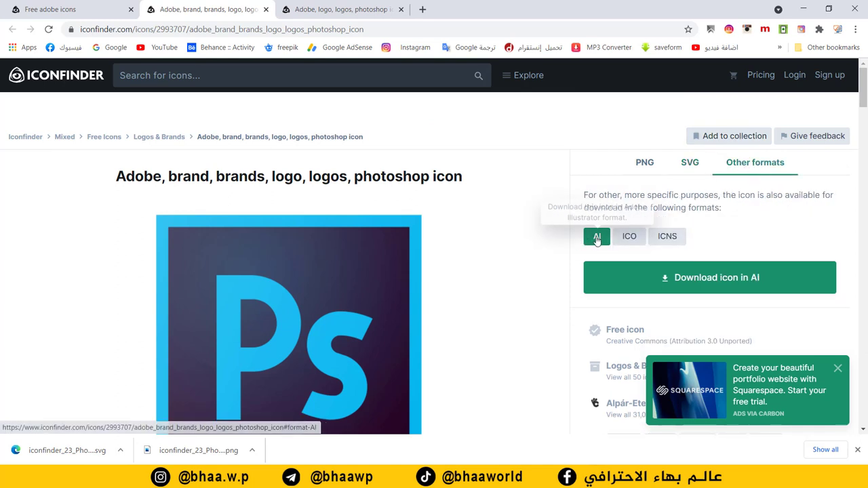
click(630, 241)
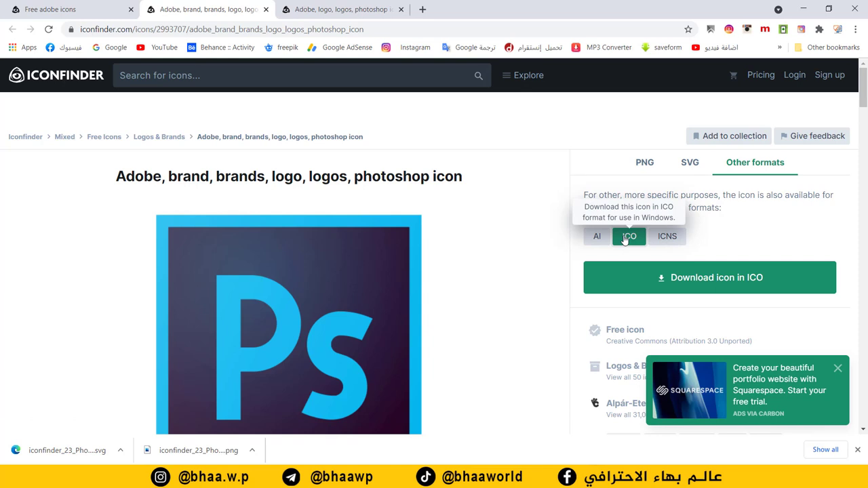
Check the PNG, SVG and other download formats offered for the "Adobe, logo, logos, photoshop" icon.
click(339, 9)
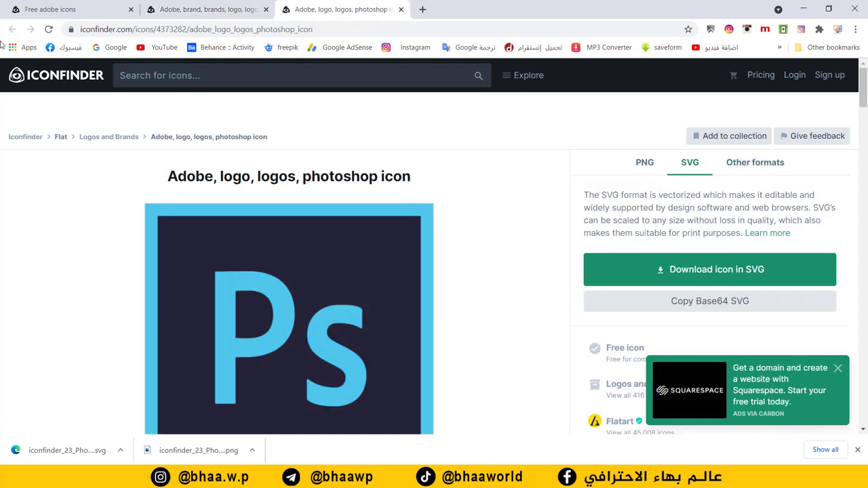
click(641, 166)
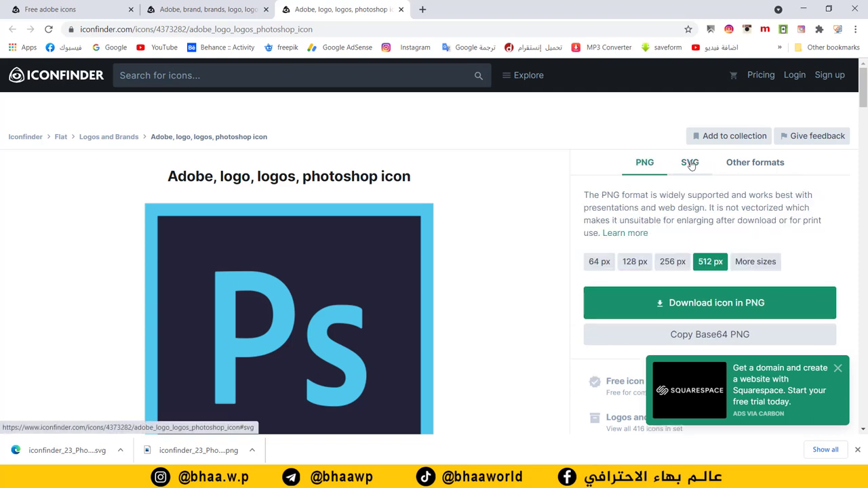
click(690, 164)
click(729, 164)
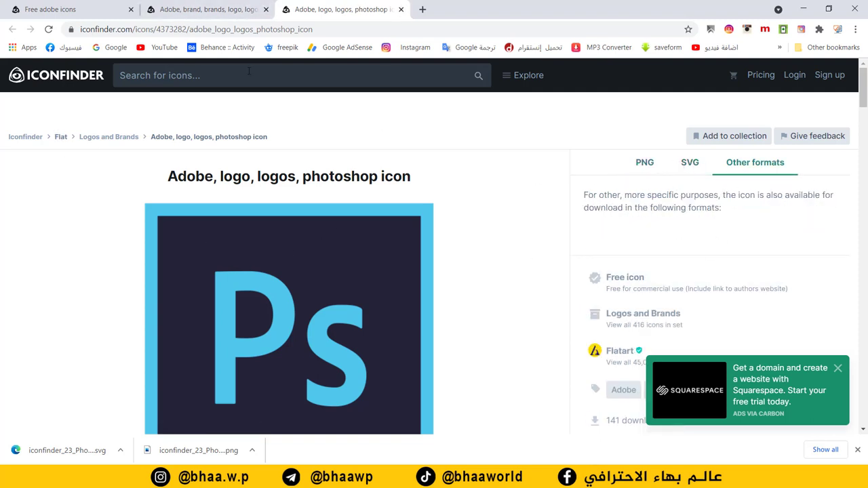
Return to the "Adobe, brand, brands, logo, logos, photoshop" icon page in Chrome and download the icon in ICO format.
click(292, 478)
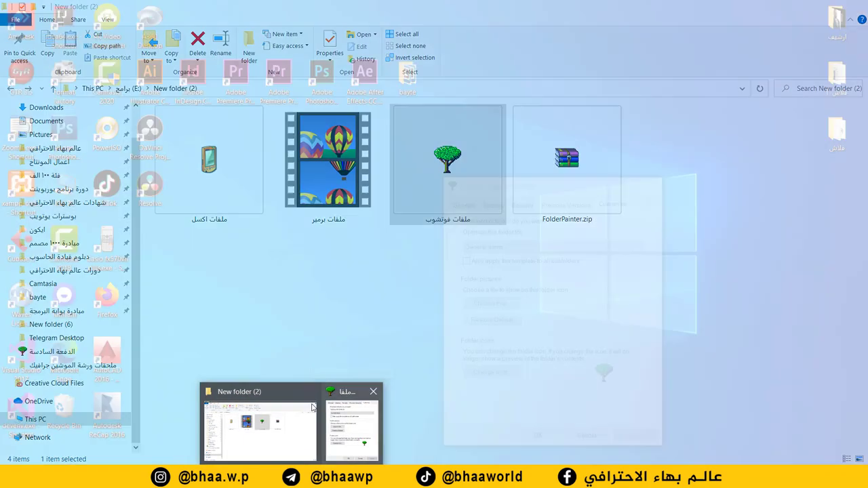
click(296, 391)
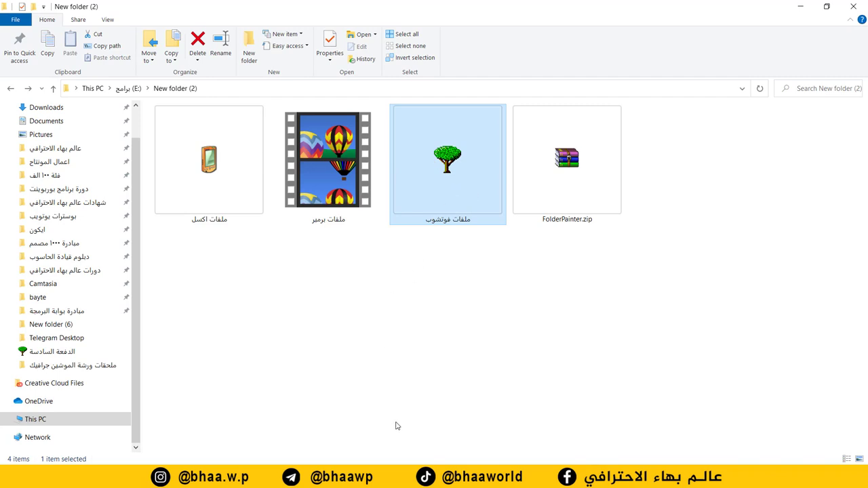
mouse_move(379, 479)
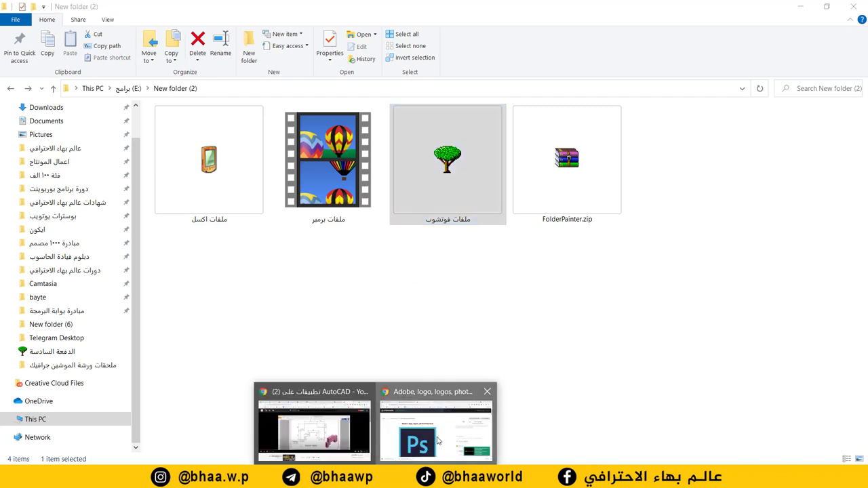
click(444, 423)
click(200, 11)
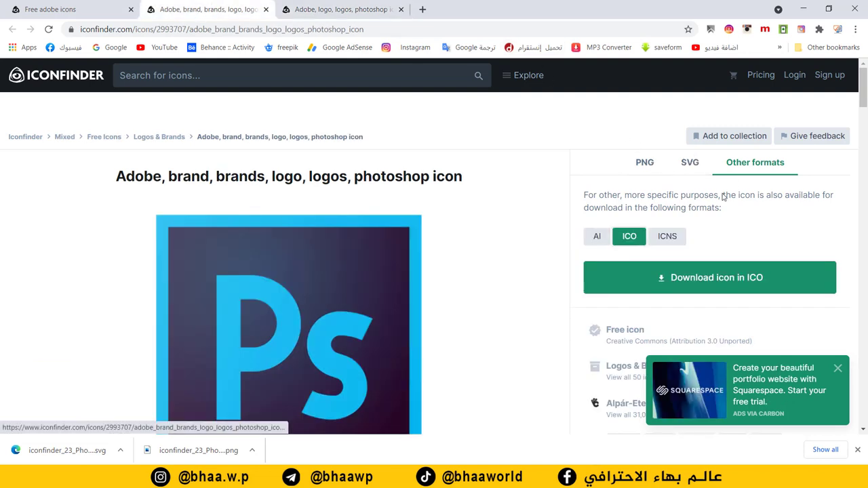
click(695, 286)
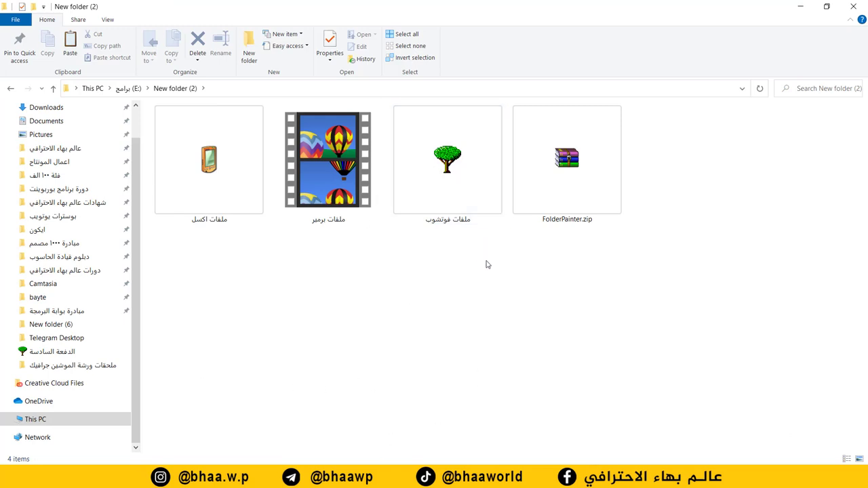
In File Explorer, start browsing for a custom icon file from the ملفات فوتشوب folder's customization properties.
right_click(447, 166)
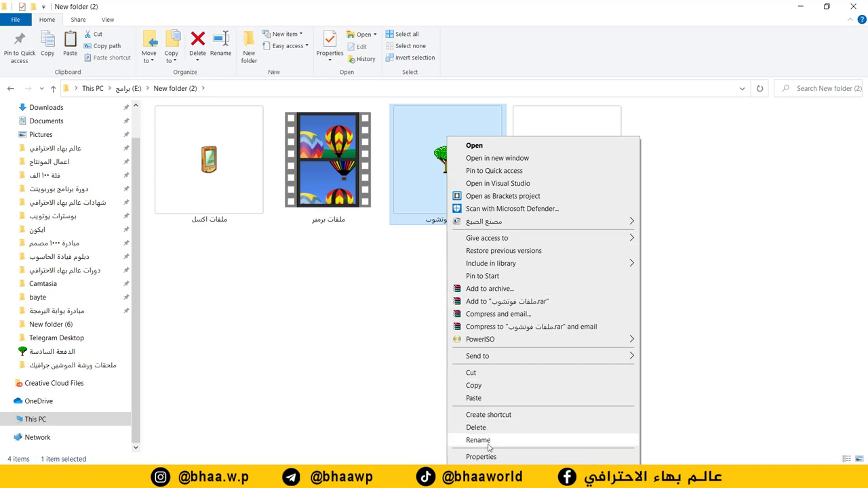
click(485, 456)
click(620, 189)
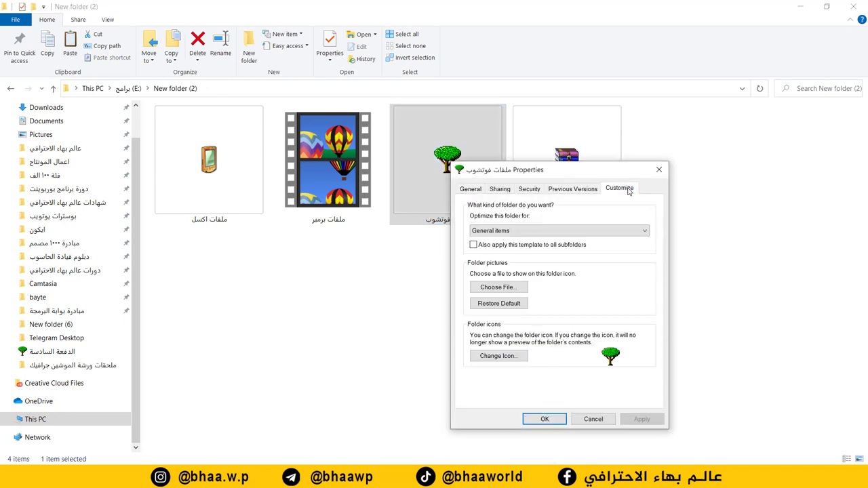
click(499, 356)
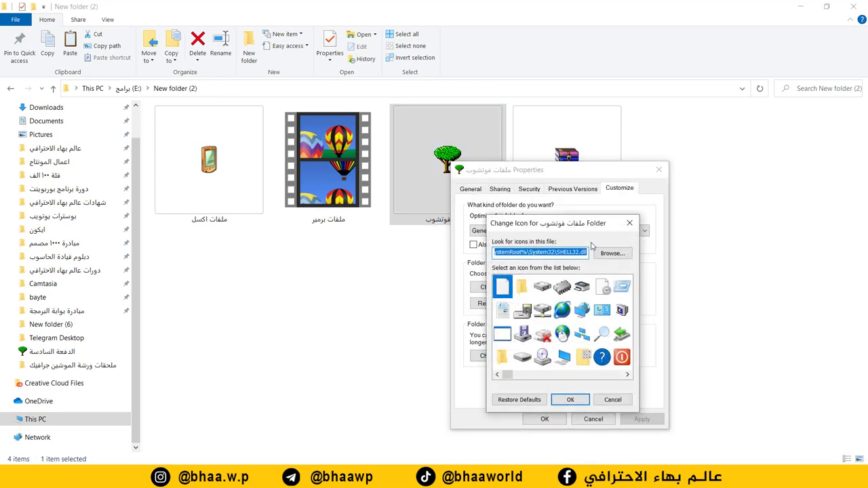
click(611, 253)
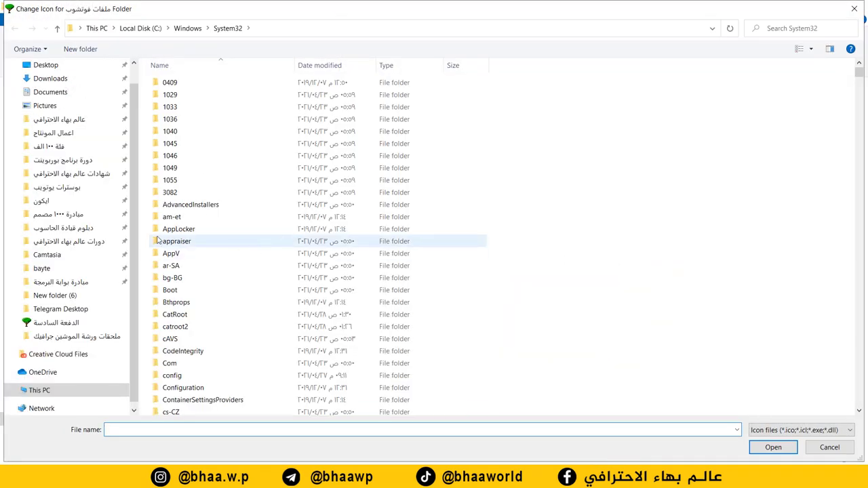
Set the folder's icon to iconfinder_logo_brand_brands_logos_adobe_photoshop_2993707.ico from Downloads, then apply and accept the properties.
click(50, 101)
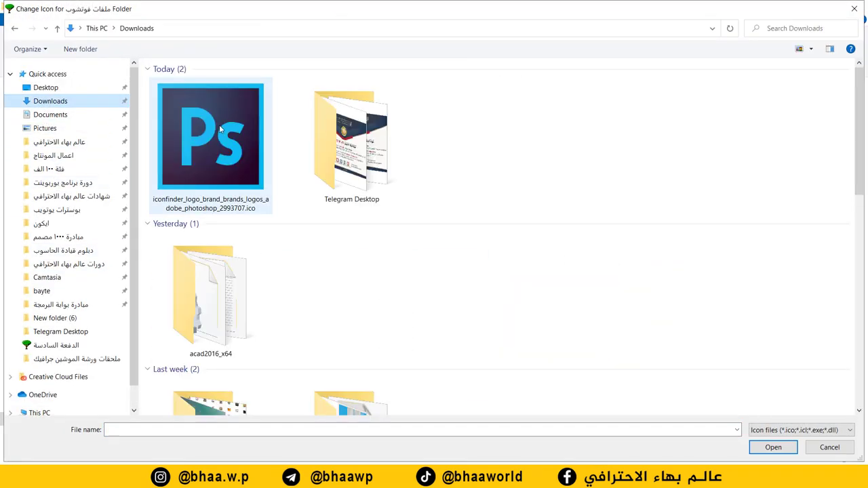
click(222, 131)
double_click(223, 130)
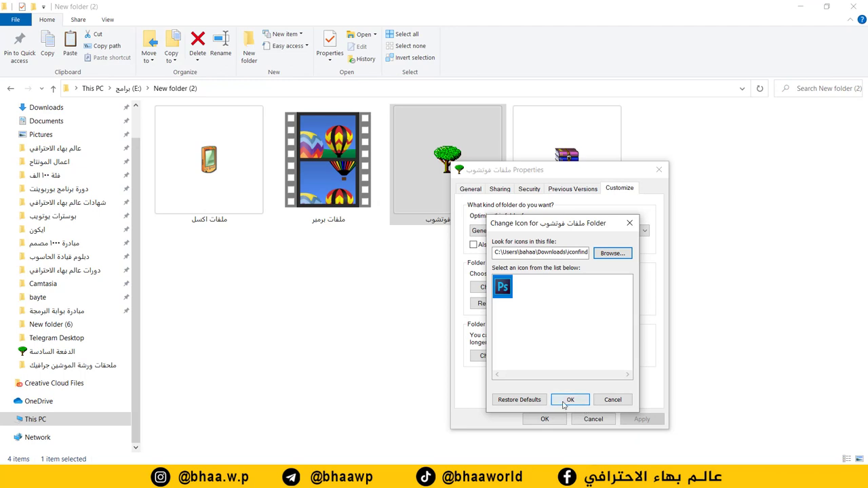
click(573, 400)
click(640, 418)
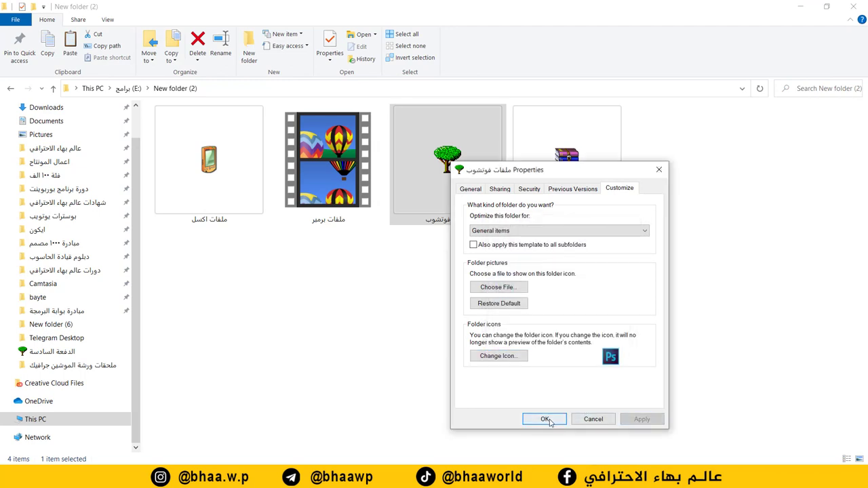
click(544, 418)
Open the ملفات فوتشوب folder to view its contents and go back to New folder (2).
click(428, 284)
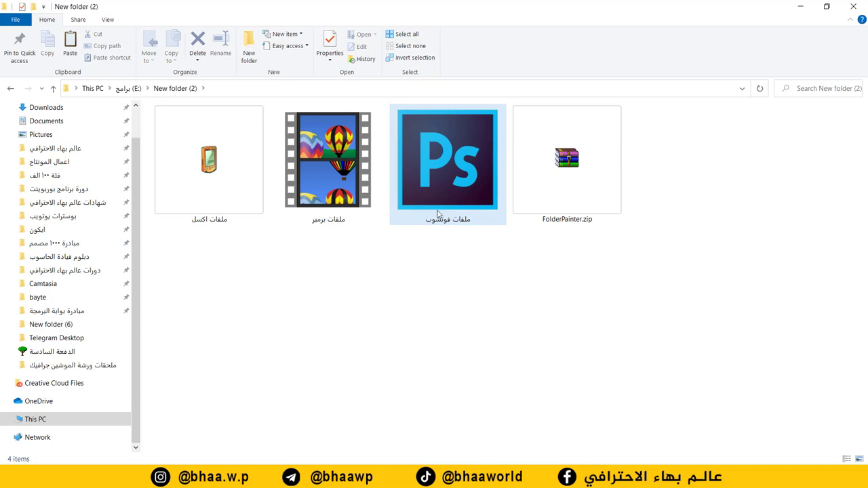
double_click(445, 155)
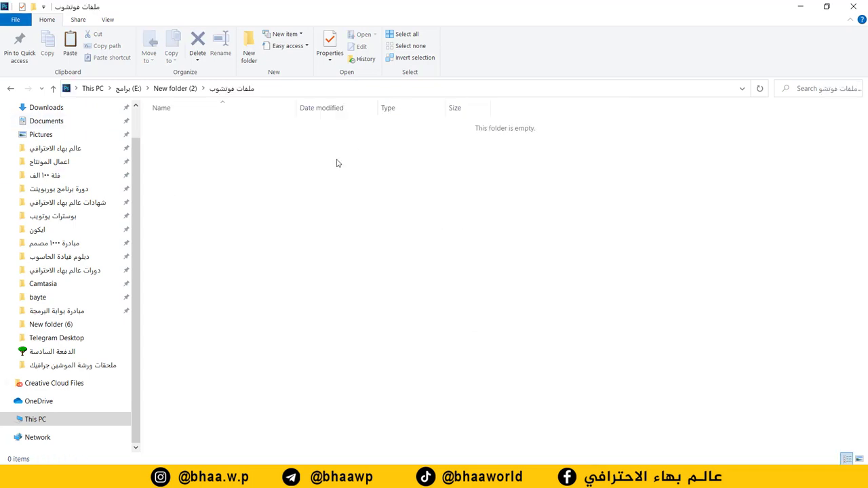
click(10, 89)
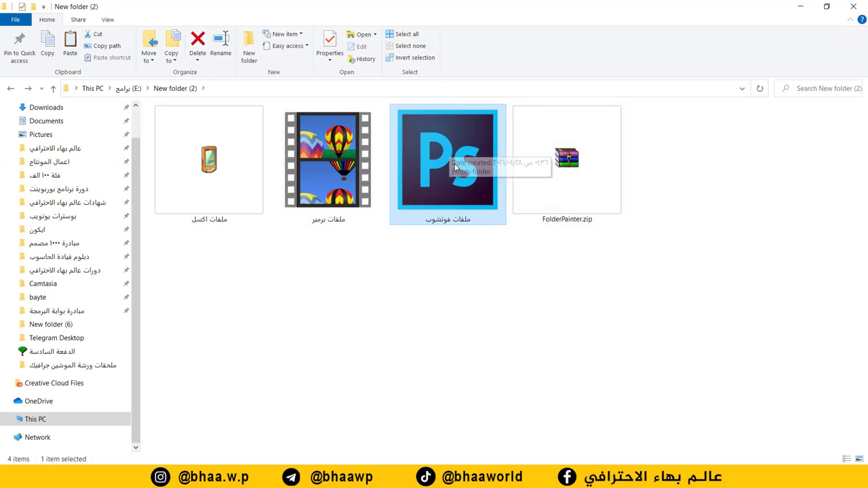
Switch to Chrome and close the two Photoshop icon pages to return to the free adobe icons results.
key(Left)
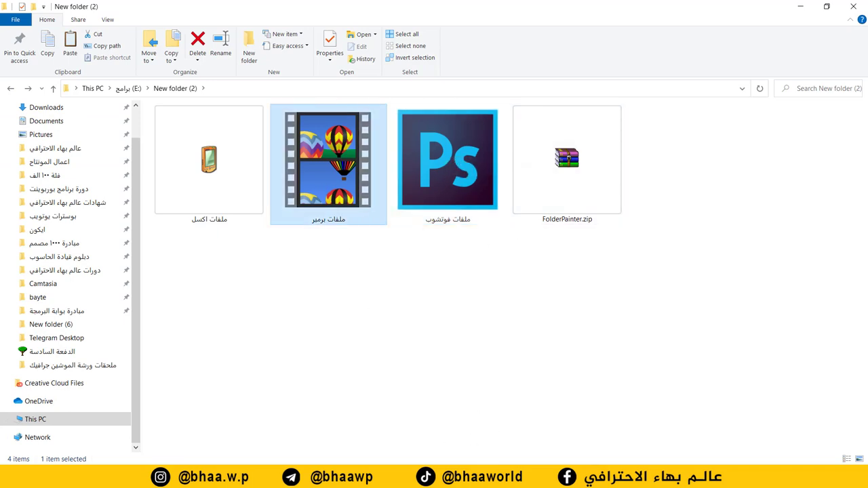
mouse_move(380, 478)
click(440, 427)
scroll(390, 231, down, 10)
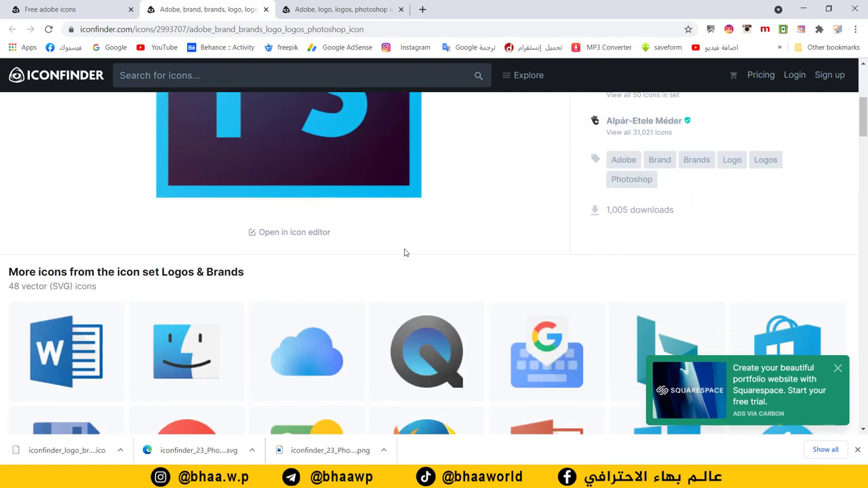
scroll(73, 164, up, 7)
scroll(74, 164, up, 3)
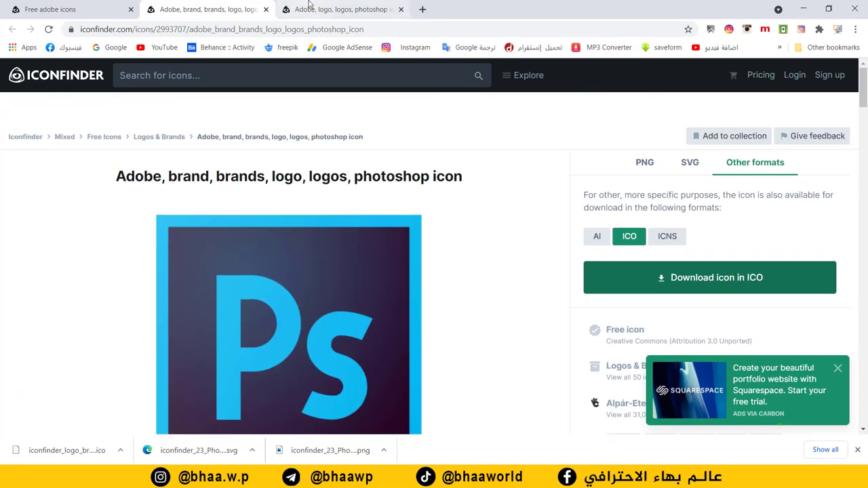
click(267, 9)
click(267, 9)
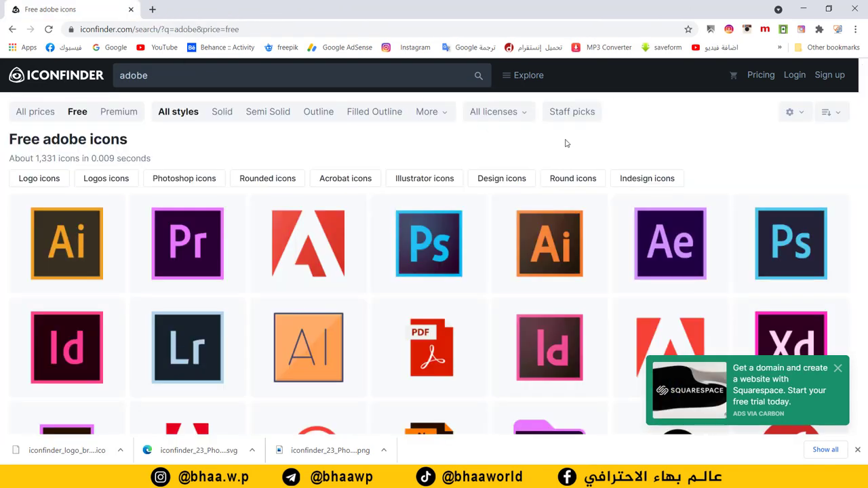
click(177, 243)
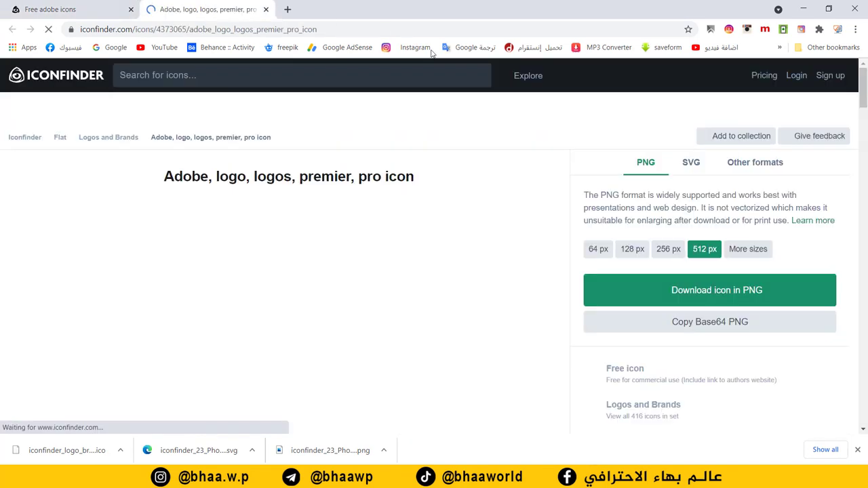
click(736, 163)
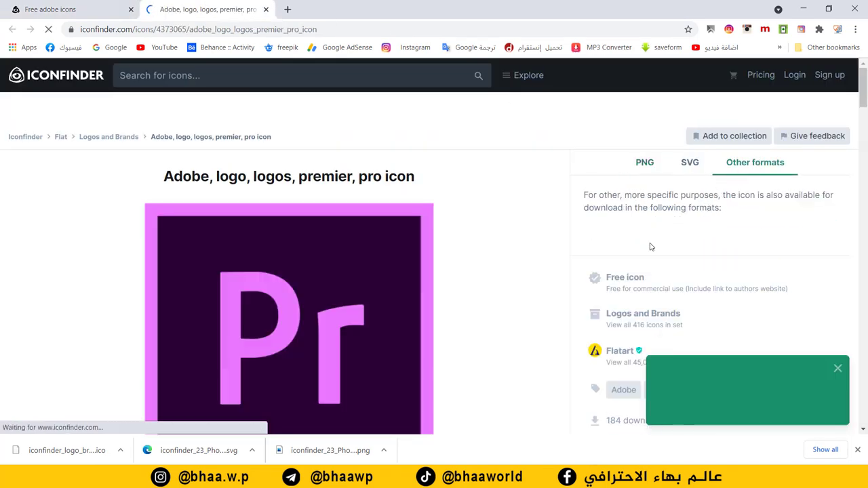
scroll(292, 233, down, 10)
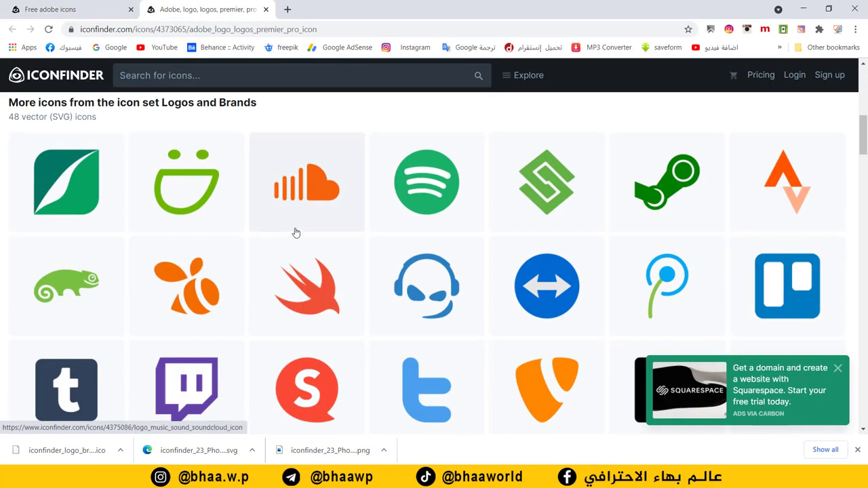
click(266, 10)
Open the "Adobe, app, cut, editing, premiere, pro icon" page from the adobe results and download the icon in ICO format.
scroll(387, 271, down, 2)
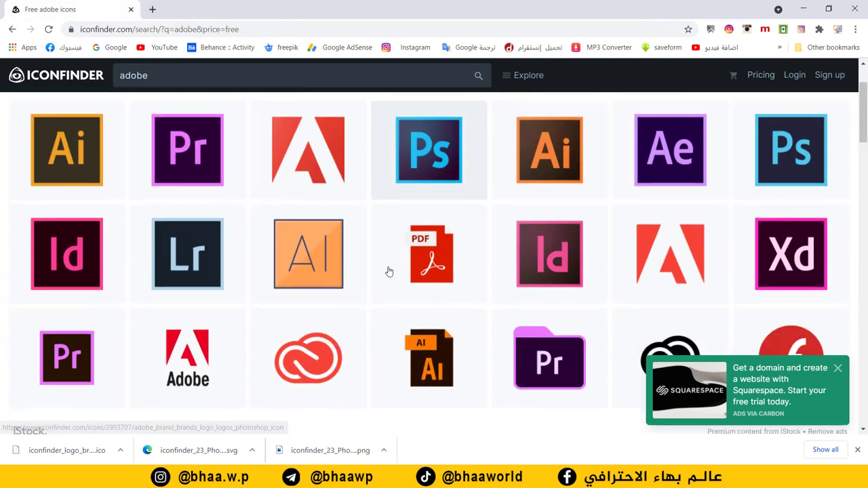
middle_click(68, 332)
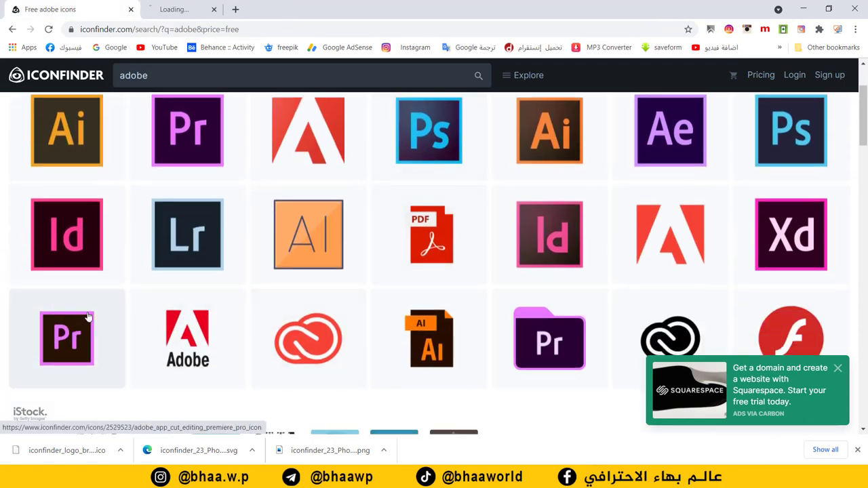
click(202, 5)
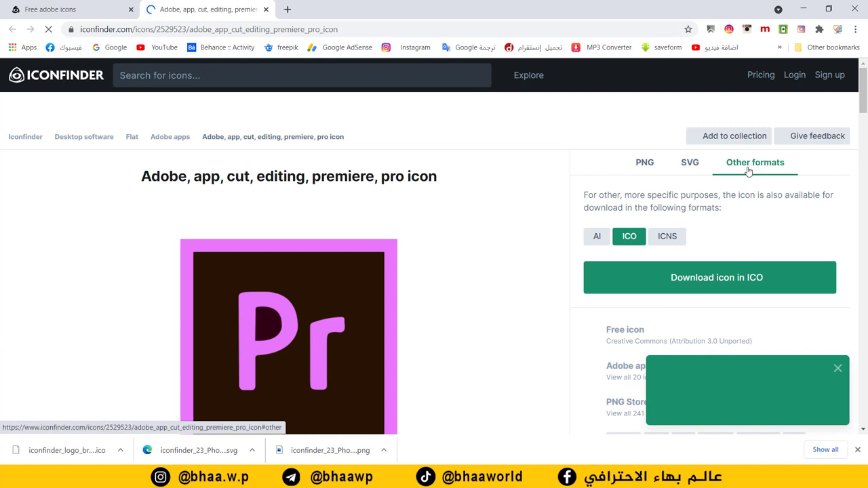
click(683, 297)
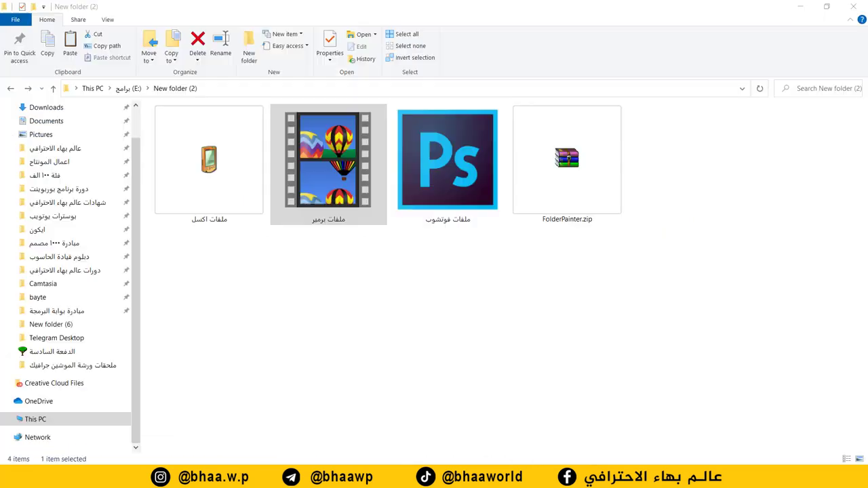
In File Explorer, open the customization properties of the ملفات برمير folder.
click(352, 200)
right_click(322, 179)
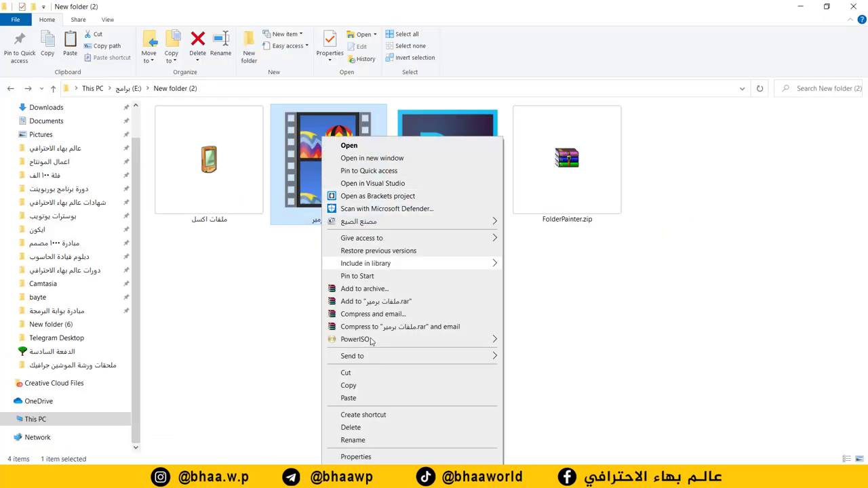
click(378, 459)
click(493, 202)
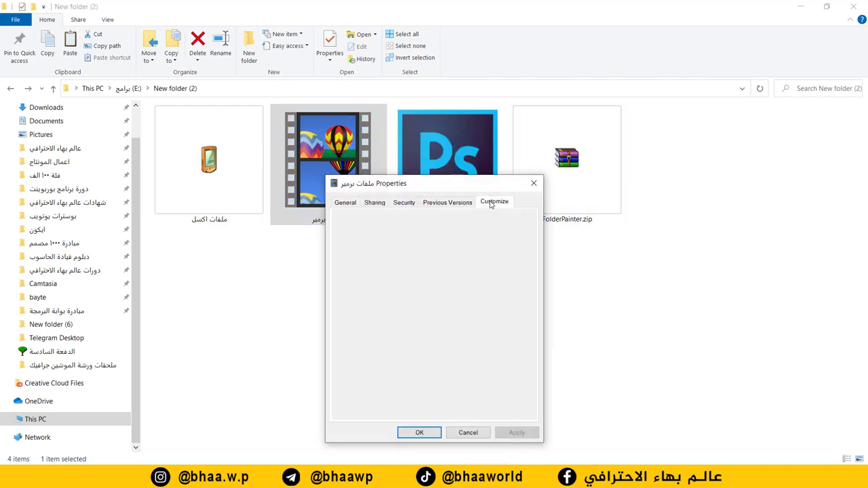
click(396, 374)
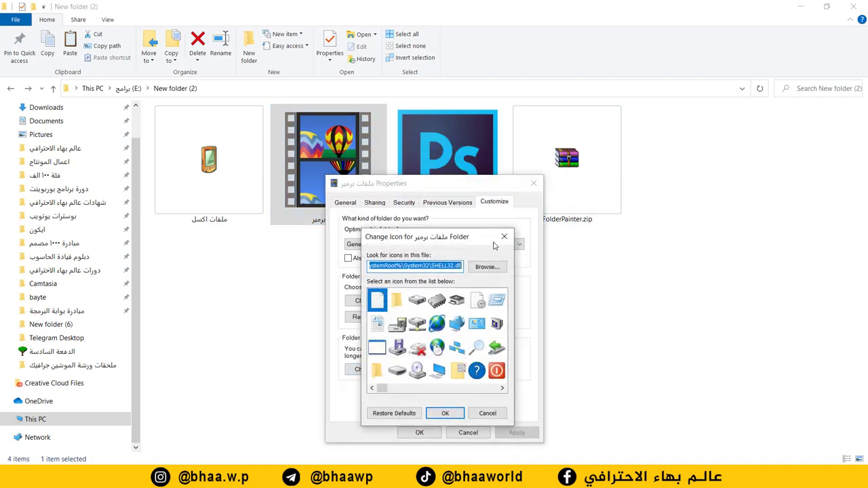
click(487, 265)
double_click(210, 135)
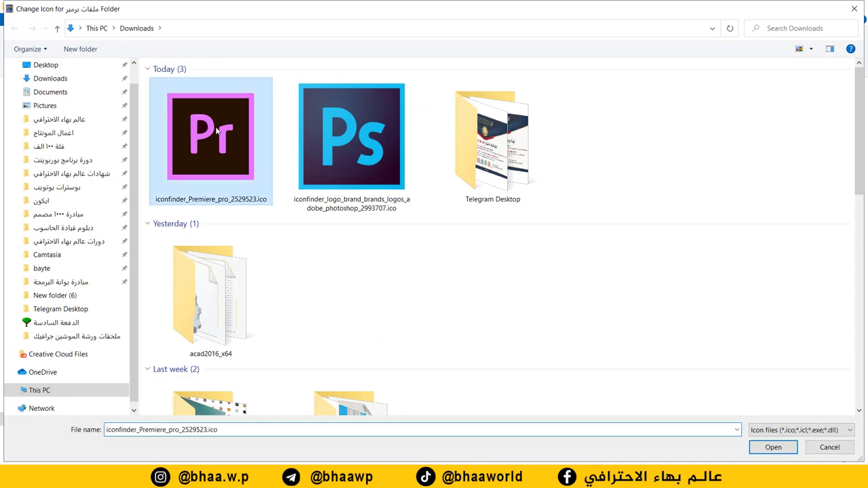
click(489, 415)
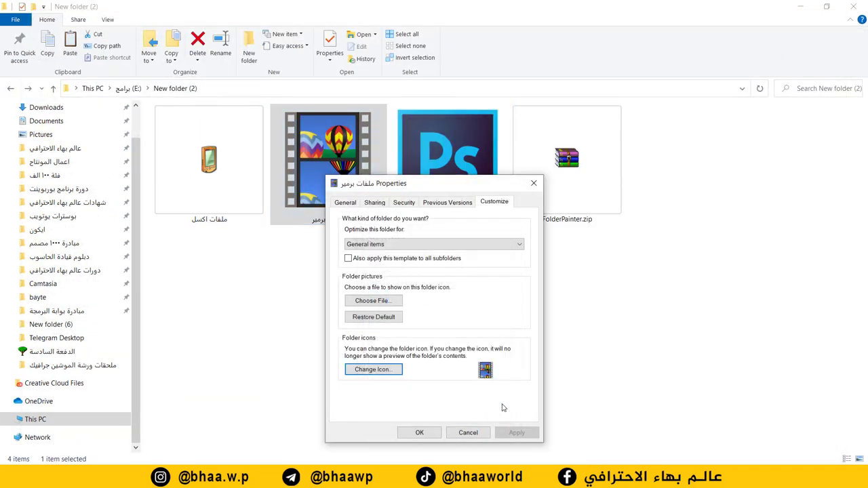
Set the ملفات برمير folder's icon to iconfinder_Premiere_pro_2529523.ico from Downloads and accept the properties.
click(388, 369)
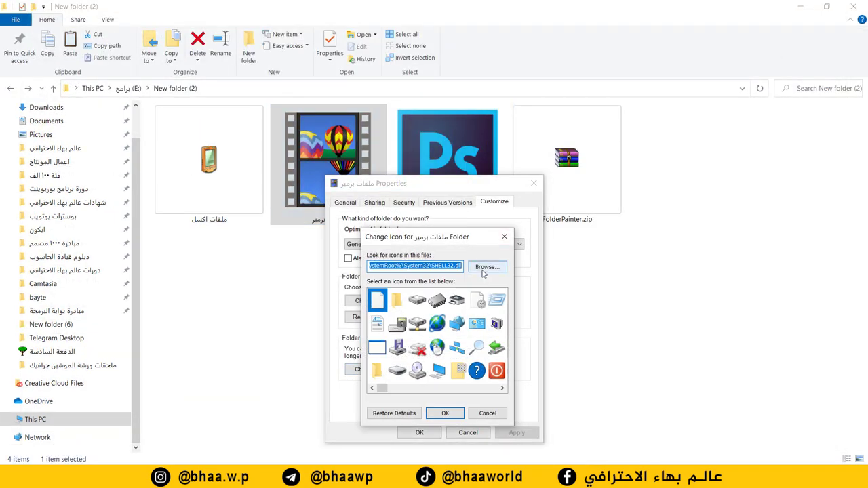
click(487, 265)
double_click(209, 136)
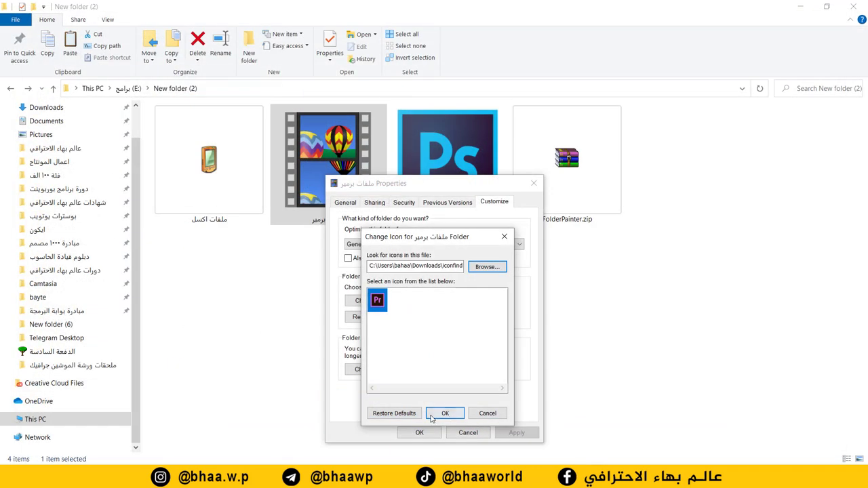
click(445, 413)
click(419, 432)
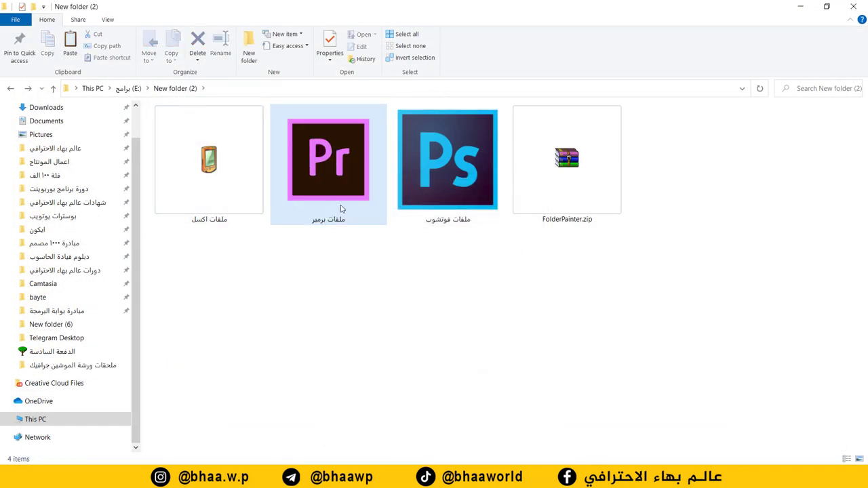
click(312, 354)
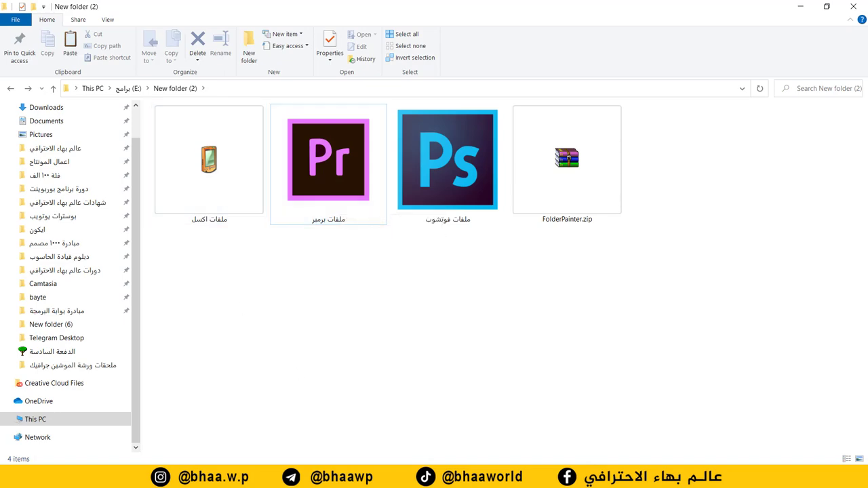
Return to Chrome, close the Premiere Pro icon page and search Iconfinder for free "excel" icons.
mouse_move(376, 478)
click(437, 425)
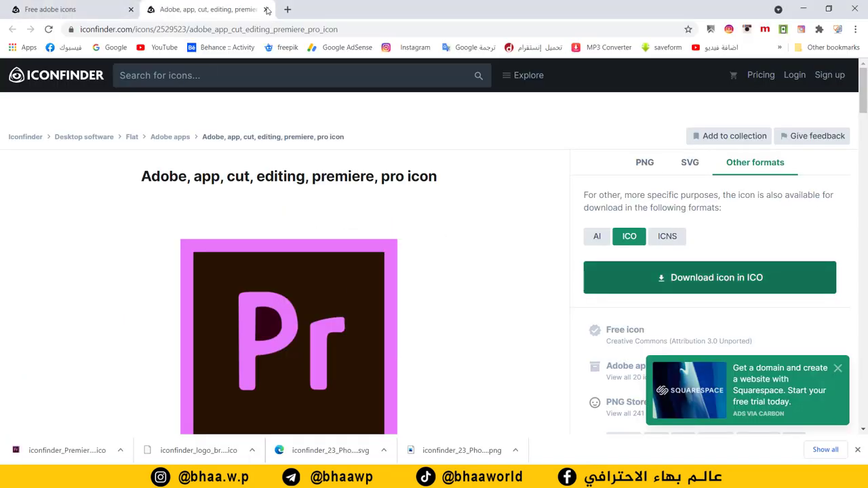
click(267, 9)
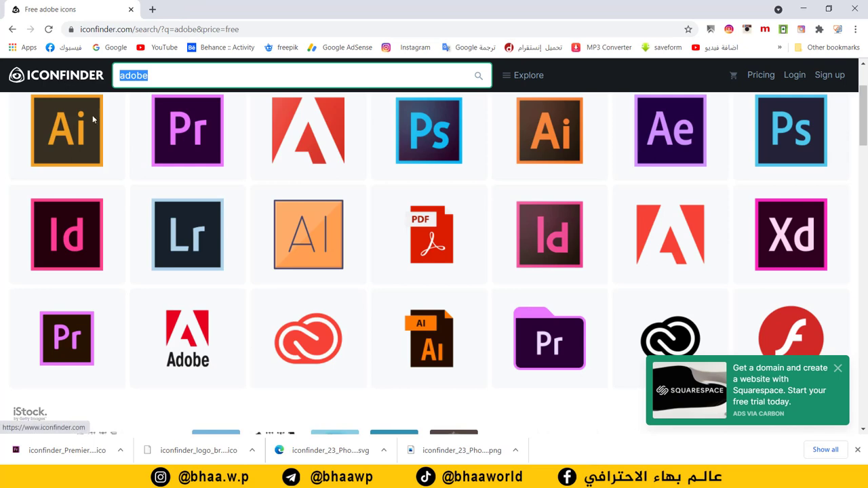
text(e)
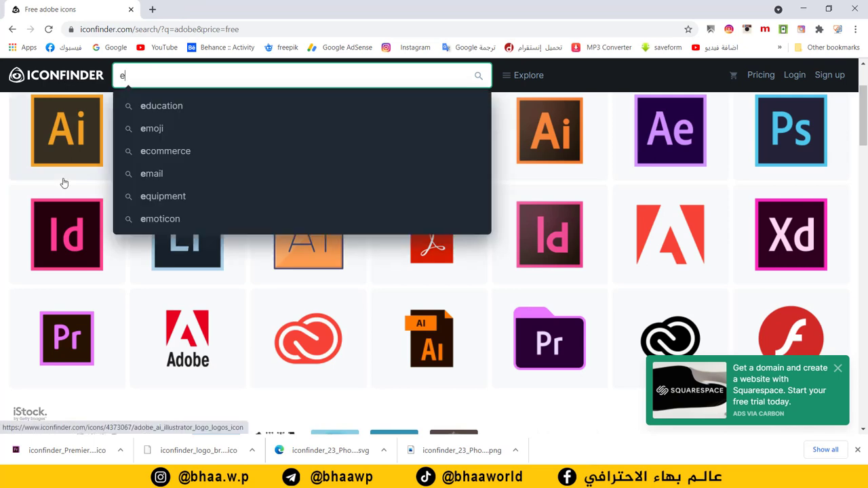
text(xcel)
key(Return)
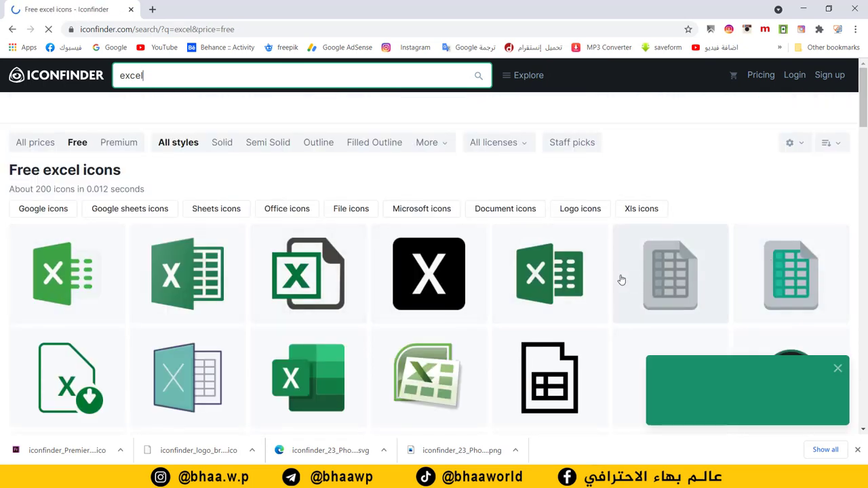
Open the page of the green square-framed "Excel icon" from the results and download it in ICO format.
scroll(483, 280, down, 1)
scroll(483, 280, down, 2)
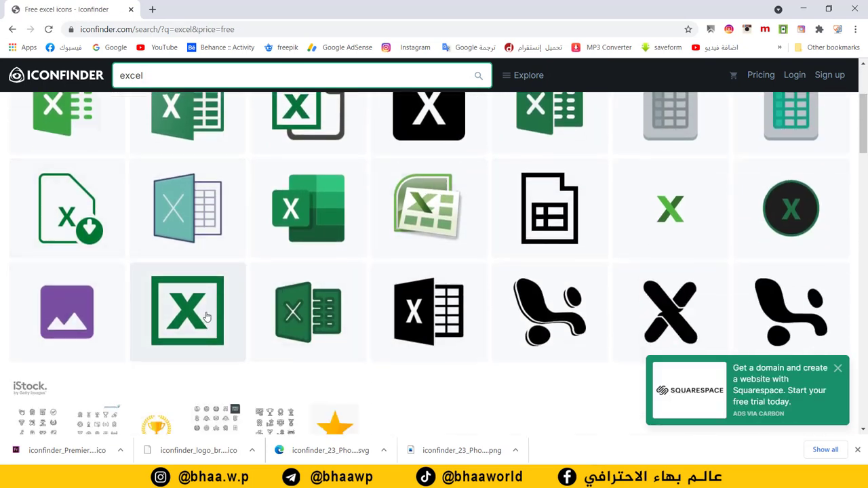
middle_click(189, 306)
scroll(190, 306, up, 3)
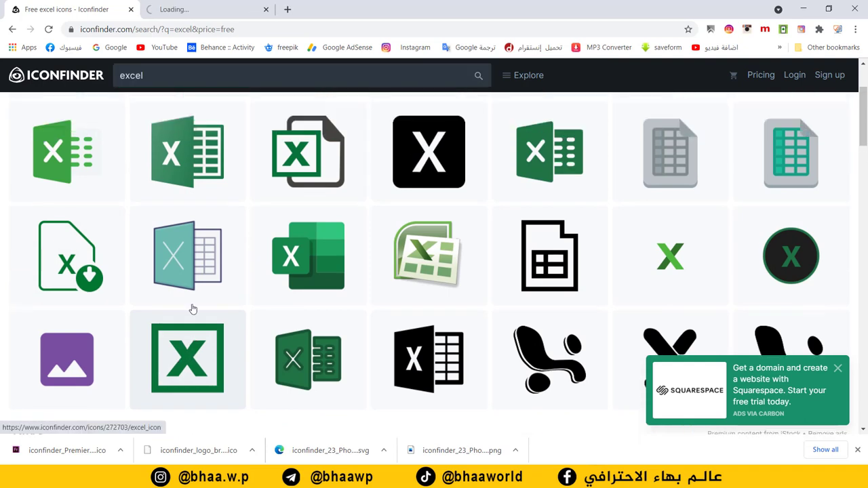
click(200, 9)
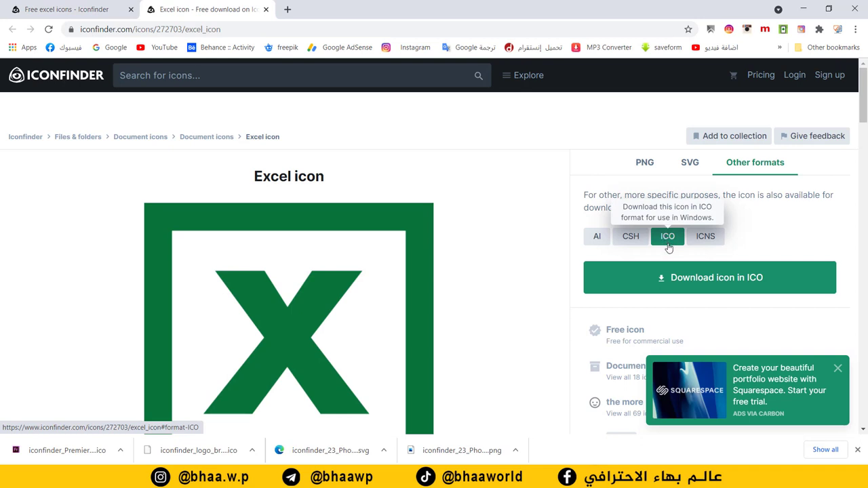
click(611, 288)
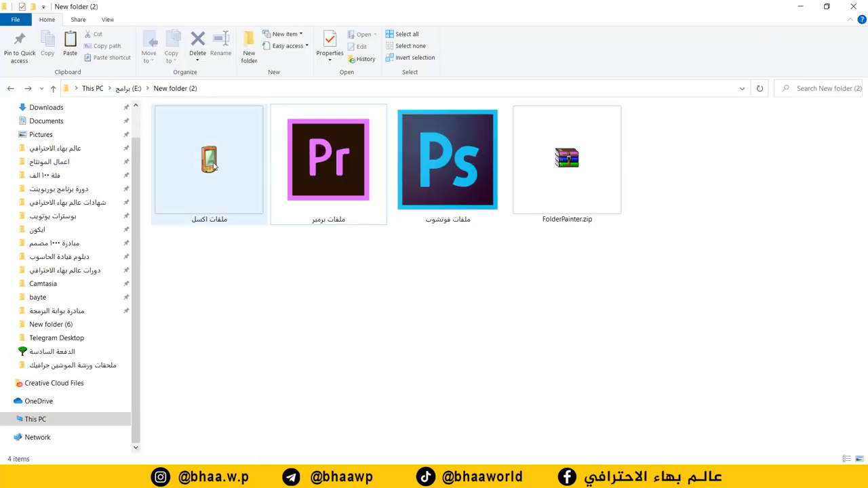
In File Explorer, set the ملفات اكسل folder's icon to the downloaded Excel ICO file from Downloads and accept the properties.
right_click(213, 137)
click(249, 457)
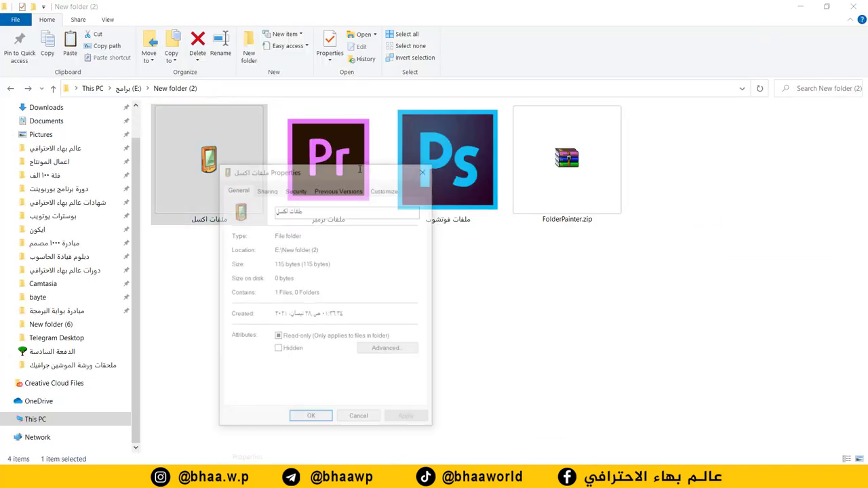
click(385, 190)
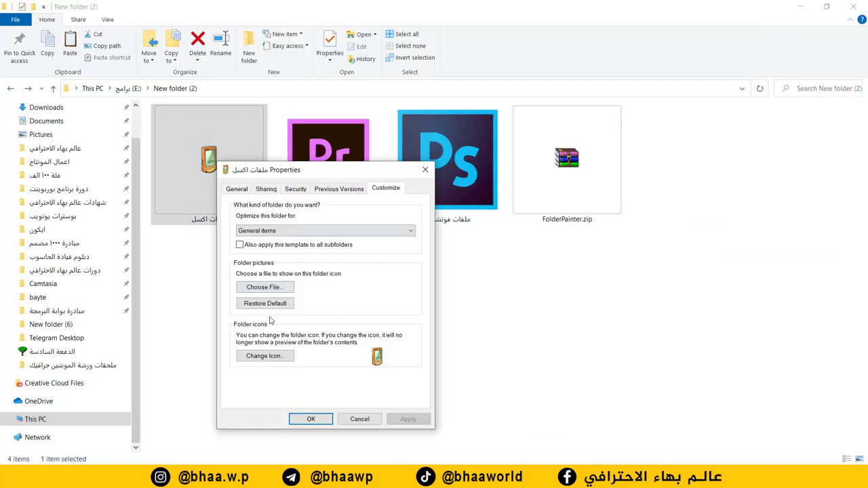
click(274, 355)
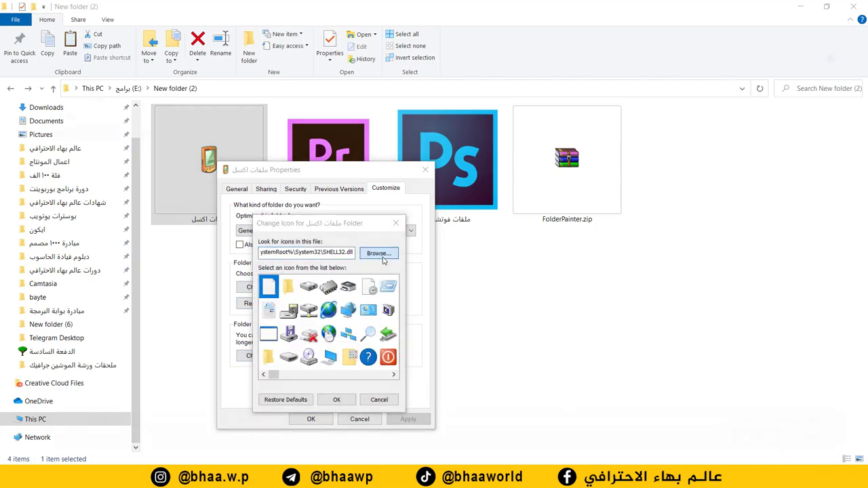
click(379, 253)
double_click(209, 165)
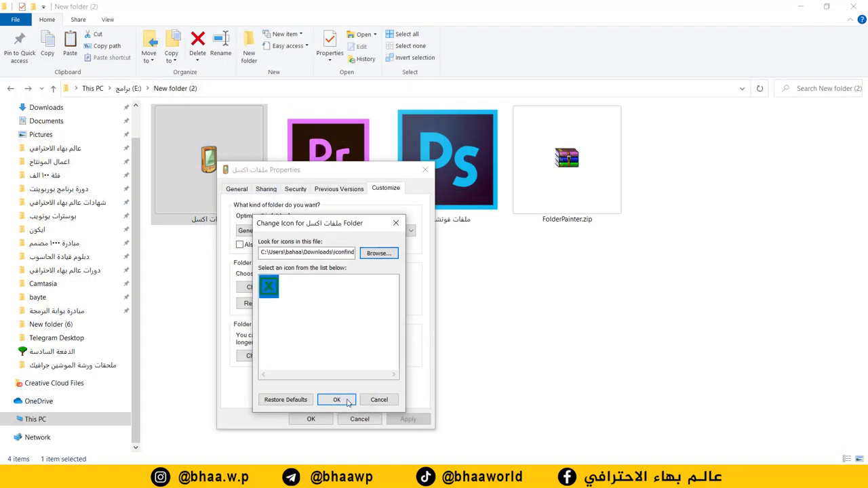
click(347, 401)
click(311, 418)
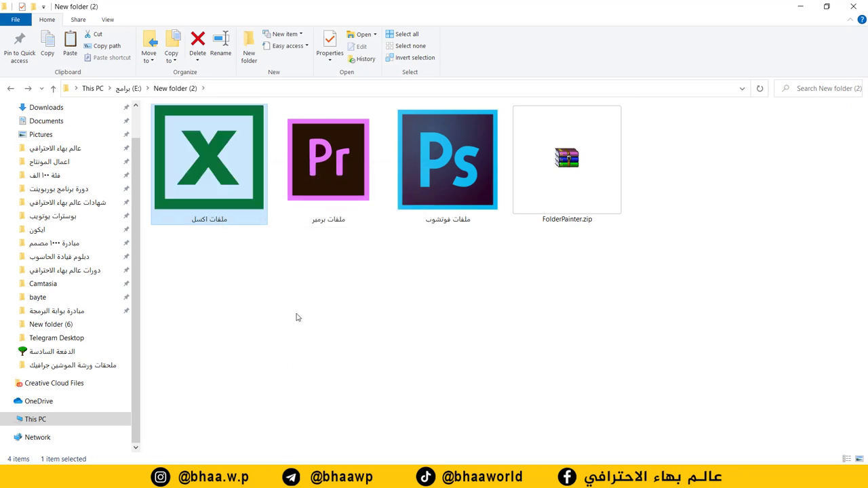
click(296, 317)
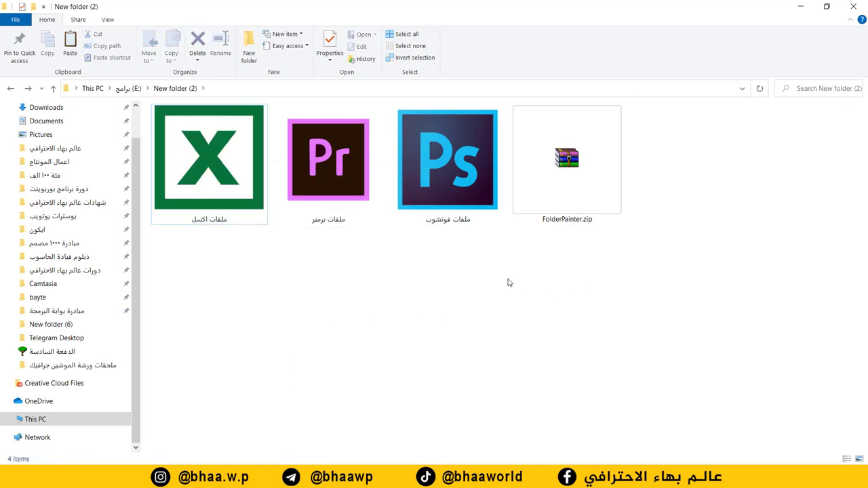
ctrl+scroll(508, 280, down, 3)
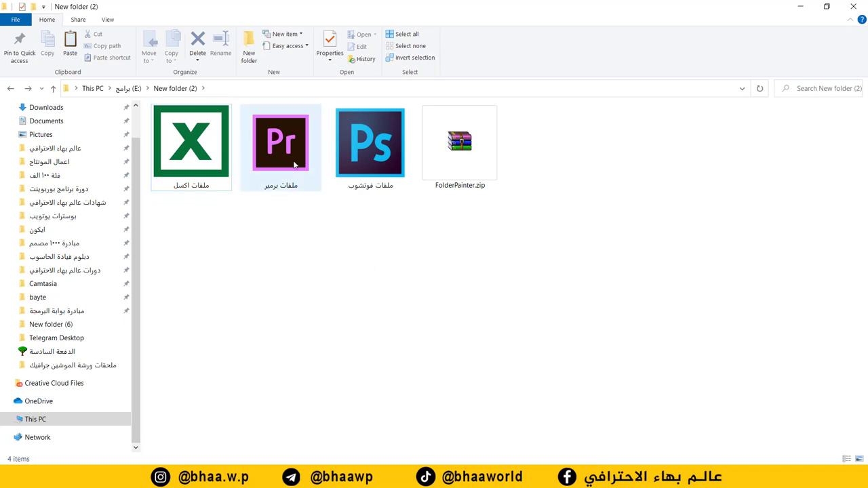
Open the Excel, Premiere and Photoshop folders in turn to view their contents, returning to New folder (2) each time.
double_click(189, 189)
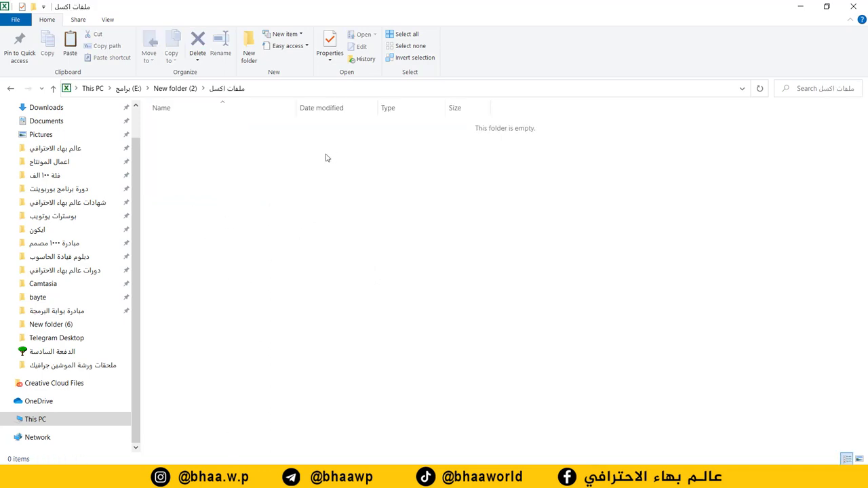
key(alt+Left)
double_click(313, 156)
key(alt+Left)
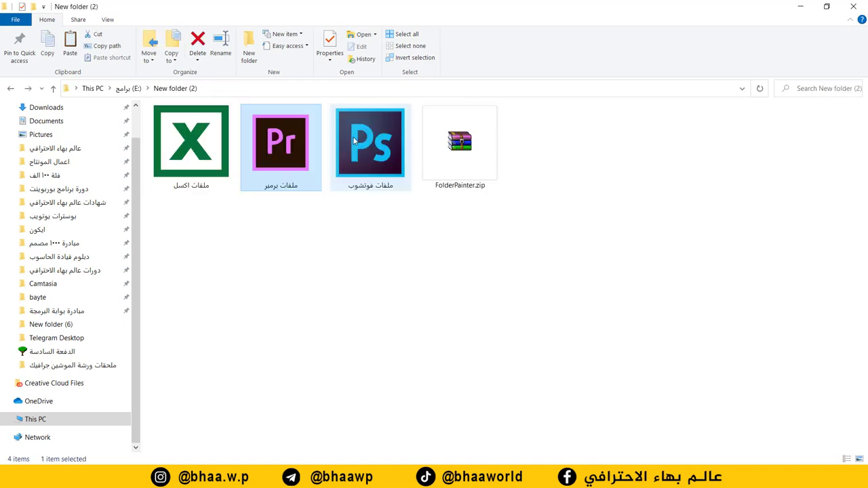
double_click(353, 140)
key(alt+Left)
click(287, 264)
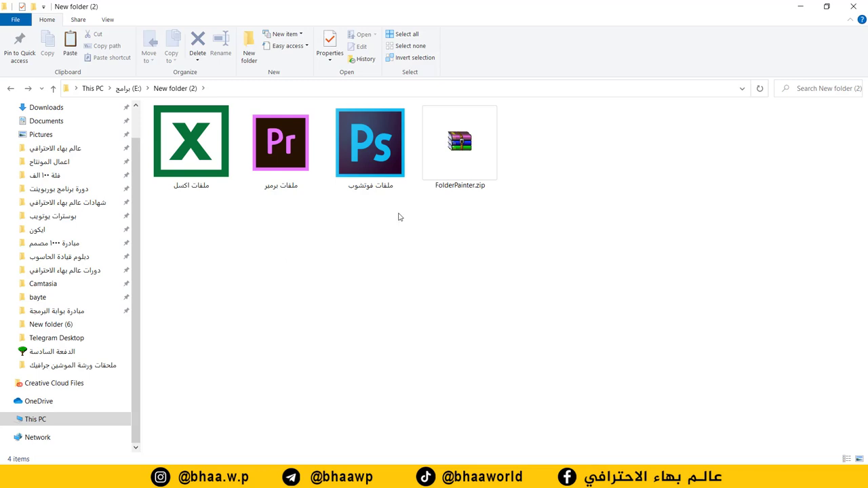
Create a new folder named word in New folder (2).
click(247, 45)
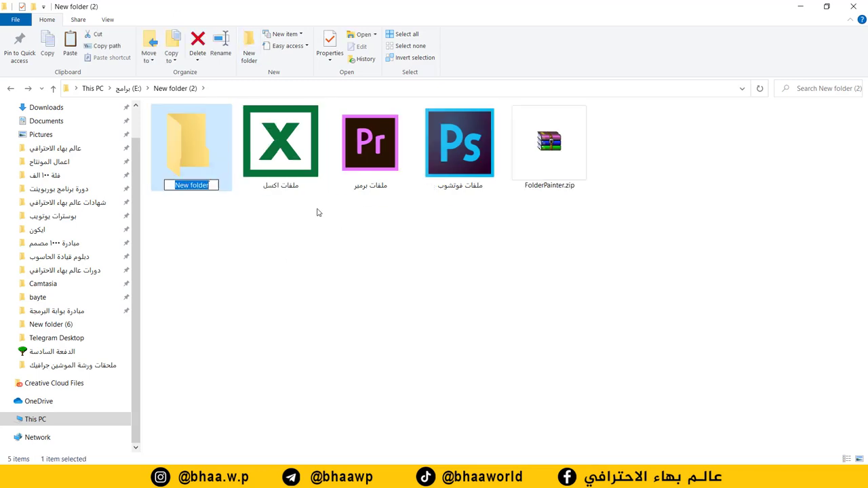
text(word)
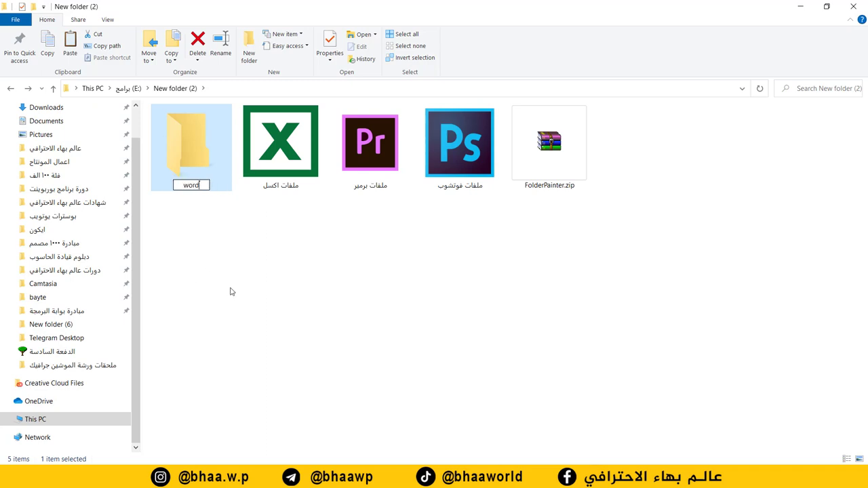
click(230, 292)
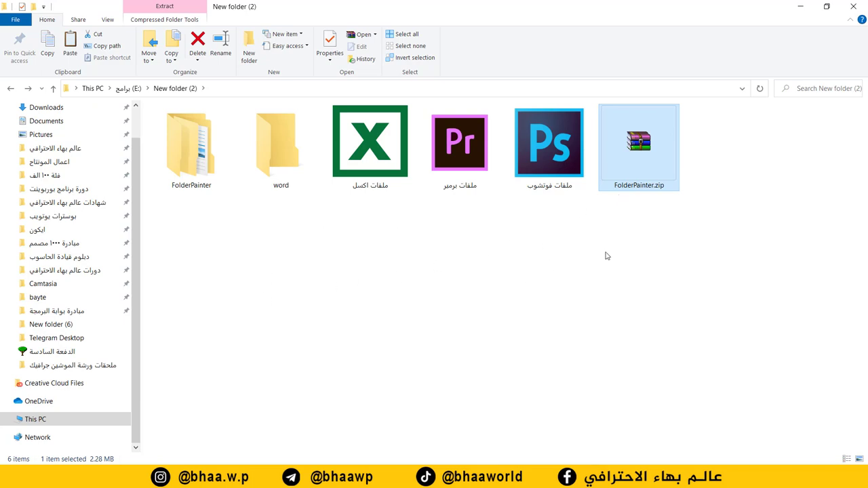
Run FolderPainter.exe from the extracted FolderPainter folder, install its Change Folder Icon context menu and close the program.
double_click(187, 145)
double_click(184, 123)
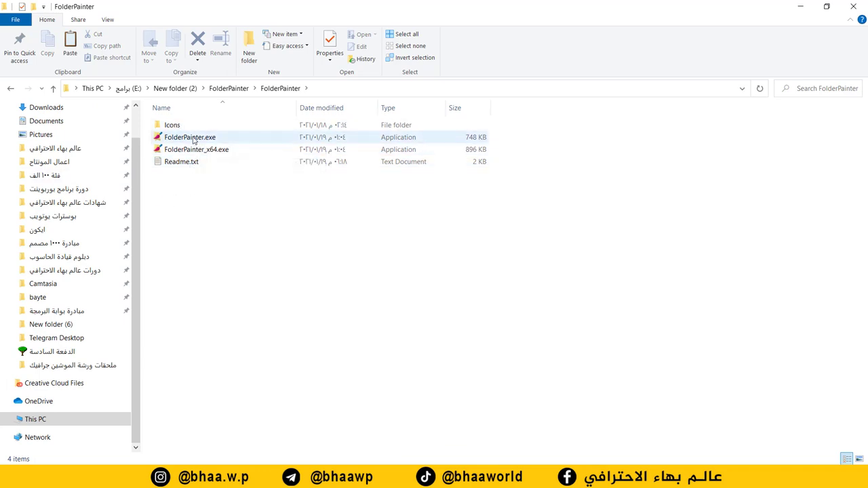
click(200, 140)
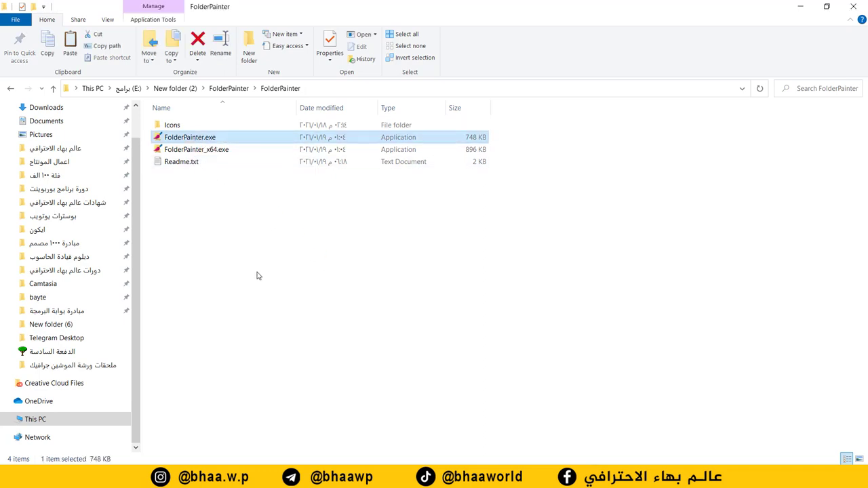
key(Return)
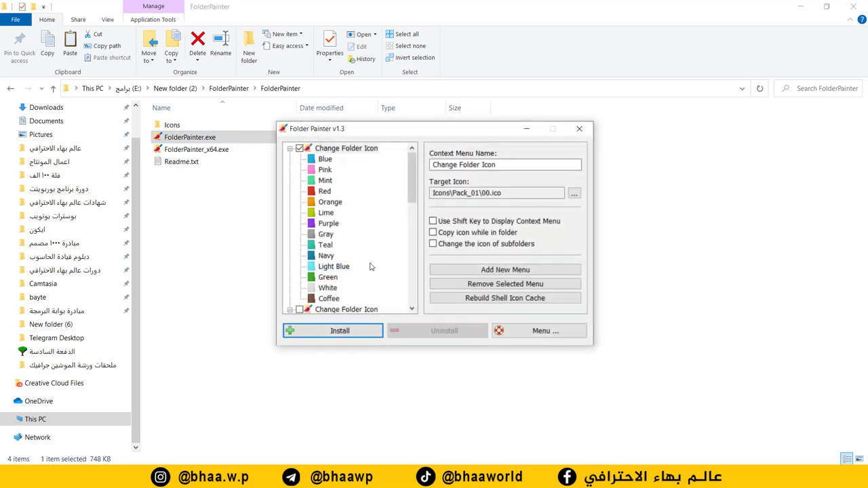
click(319, 334)
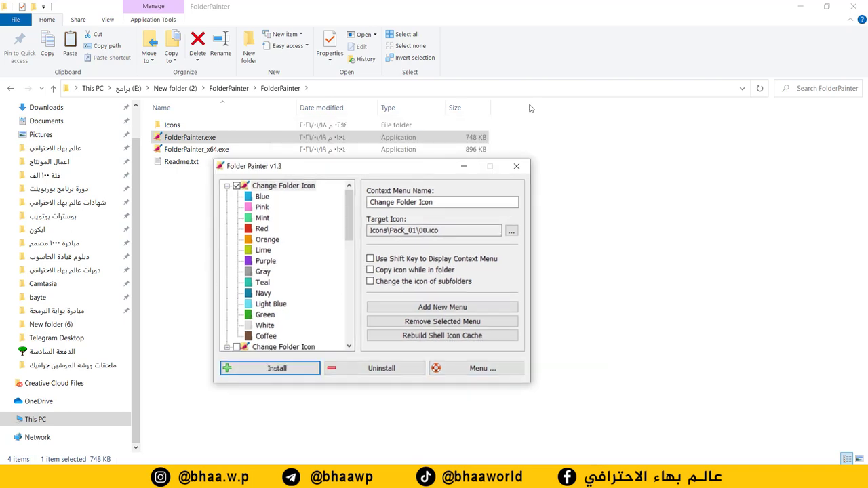
click(516, 166)
Check the Icons folder's context menu for the Change Folder Icon entry, leaving the folder unmodified.
click(172, 125)
right_click(181, 125)
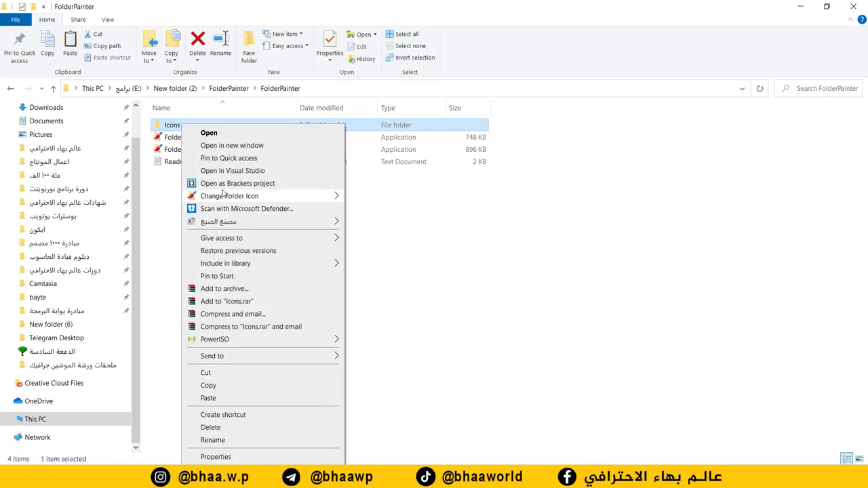
click(547, 218)
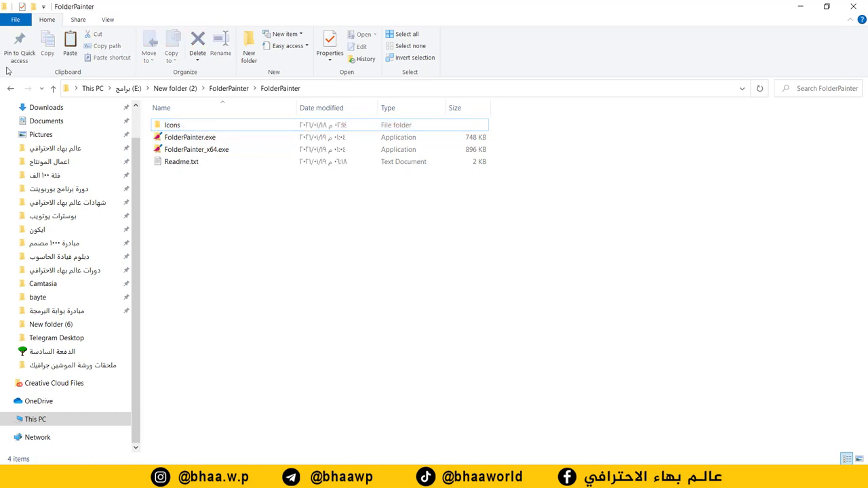
Return to New folder (2) and create a new folder named excel.
click(10, 89)
click(12, 89)
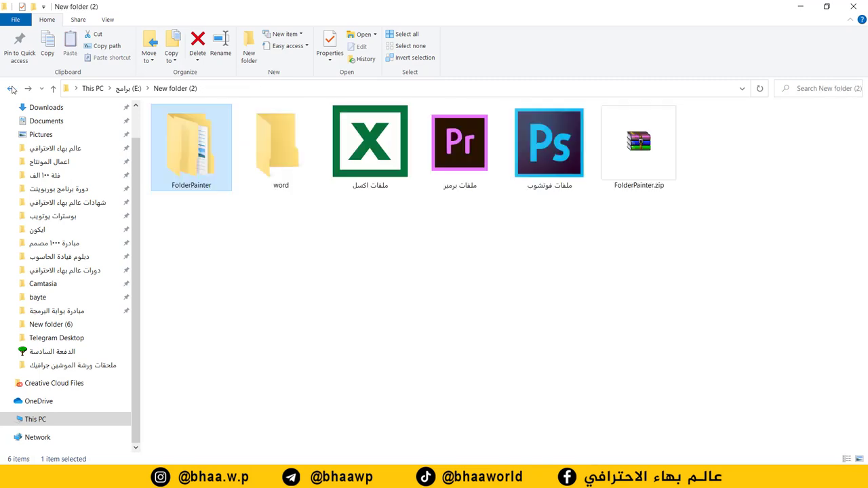
click(266, 263)
click(244, 44)
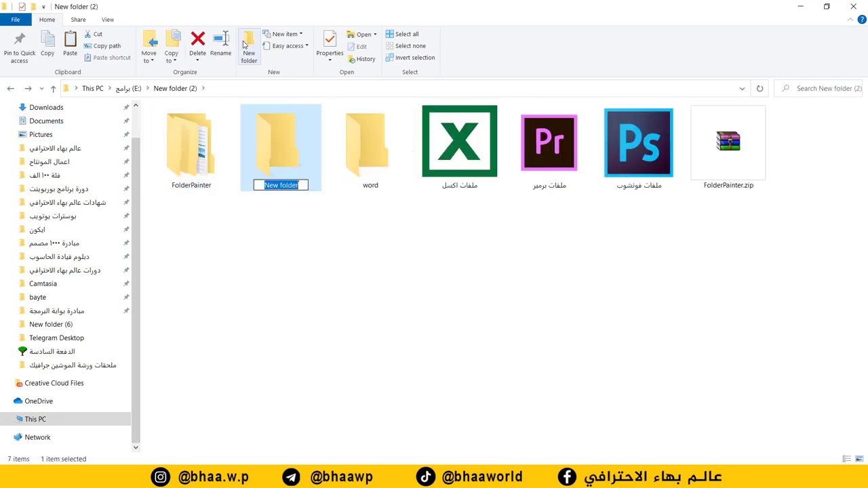
text(e)
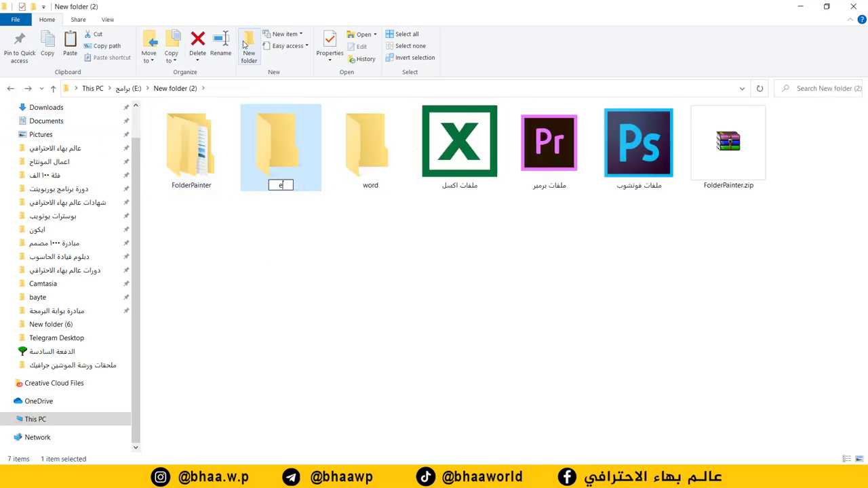
text(xcel)
key(Return)
Create another new folder in New folder (2), named with the owner's first name.
click(250, 47)
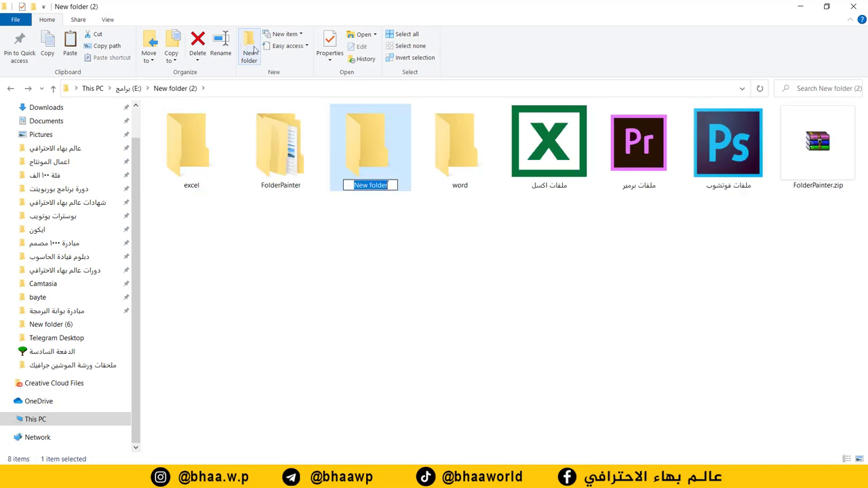
text(bhaa)
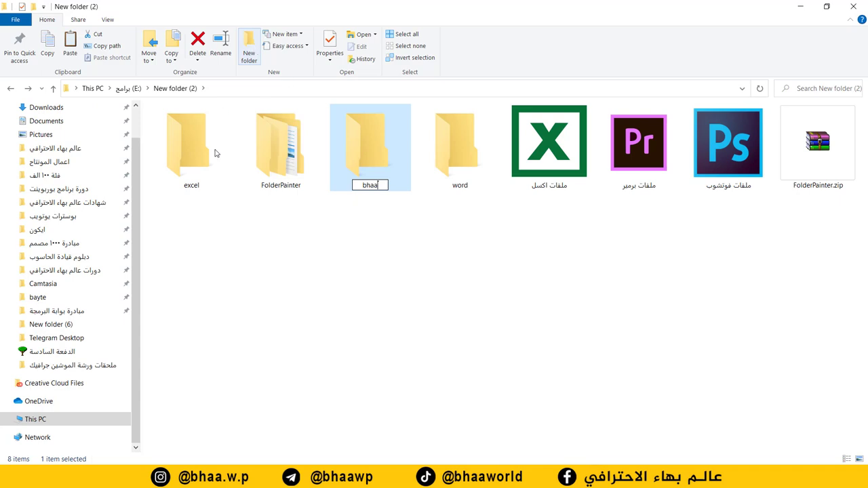
key(Return)
click(300, 272)
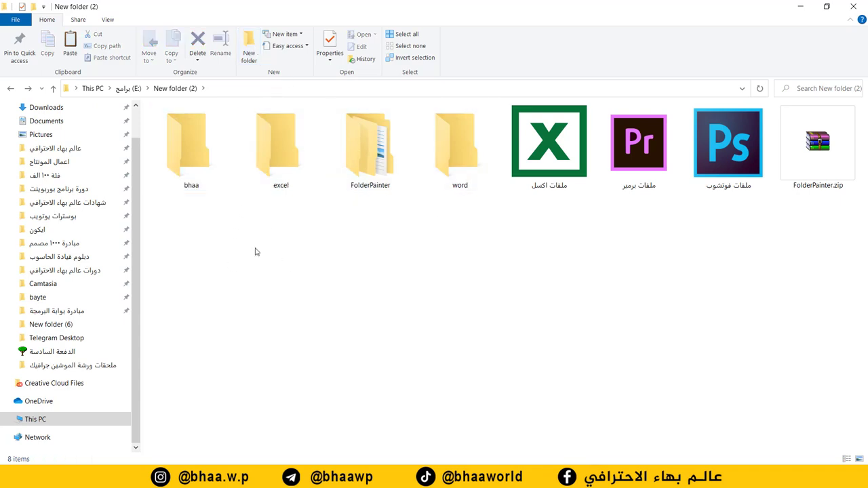
Change the excel folder's icon to Green with Folder Painter's Change Folder Icon command.
right_click(283, 146)
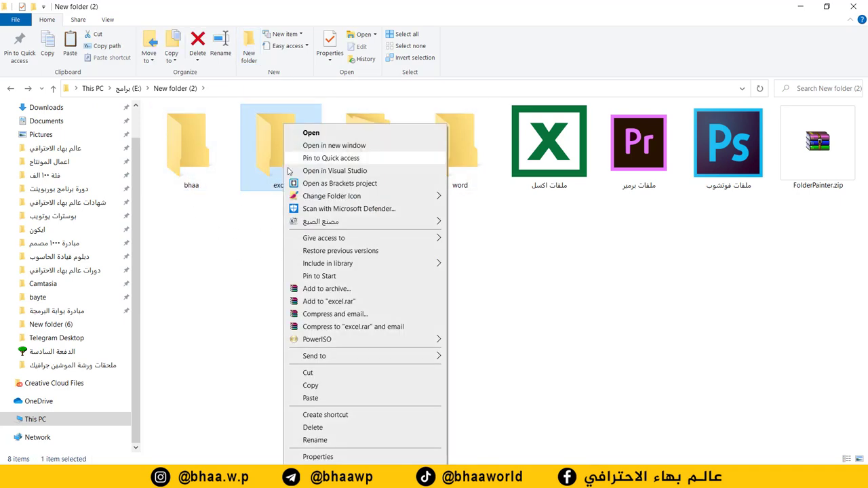
mouse_move(328, 199)
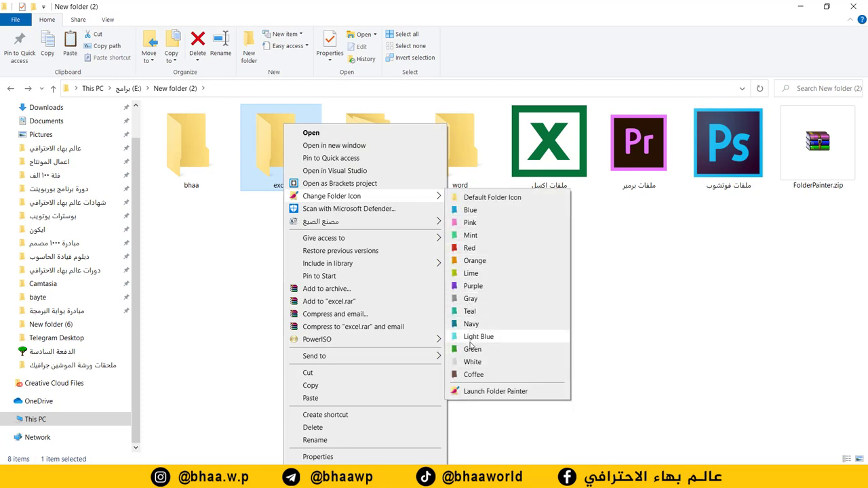
click(473, 348)
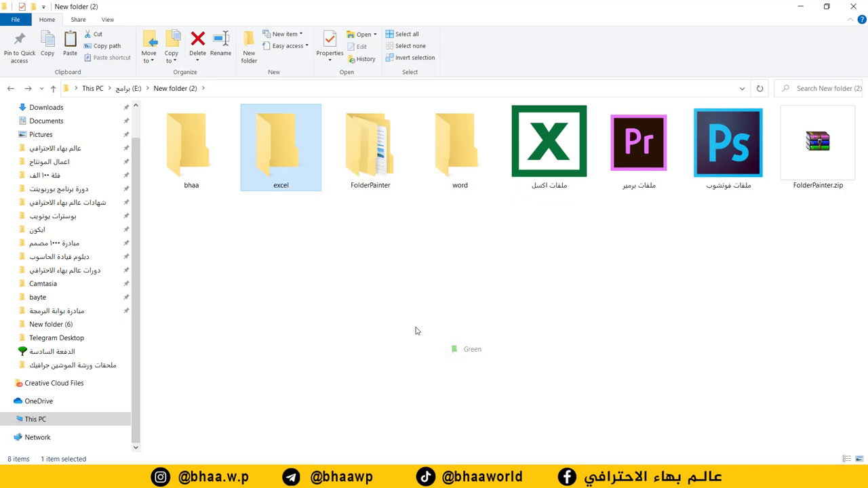
click(287, 229)
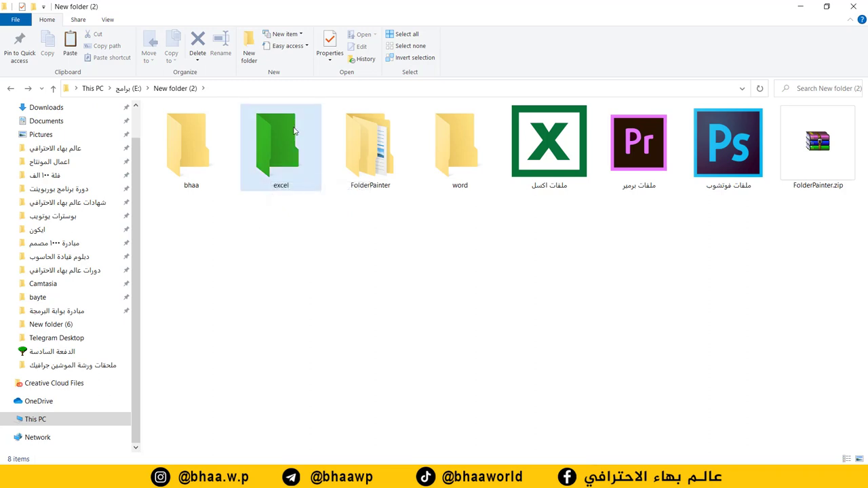
Change the word folder's icon to Blue with the Change Folder Icon command.
right_click(469, 164)
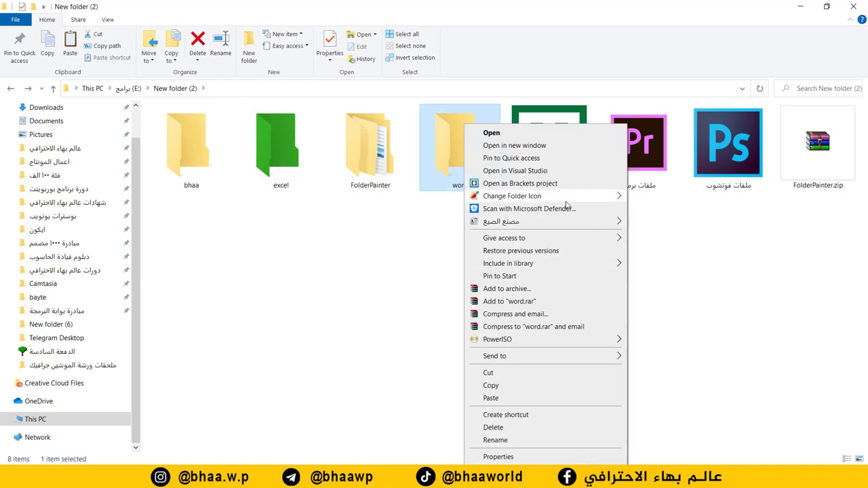
mouse_move(567, 198)
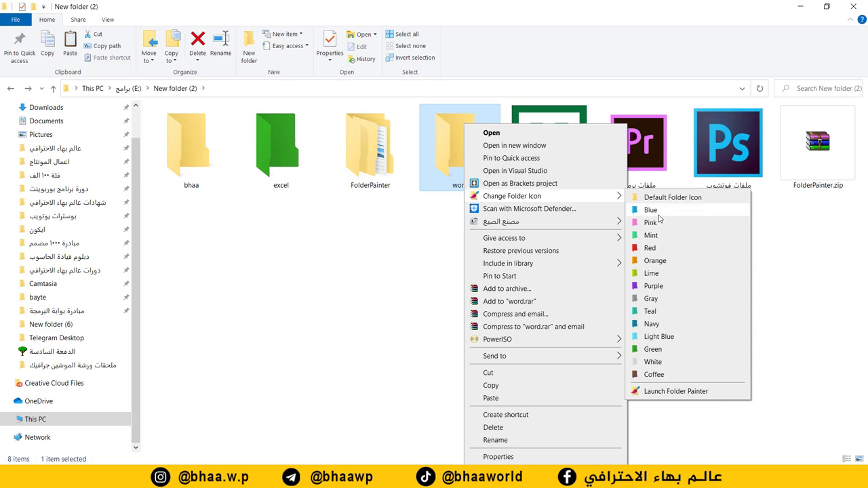
click(656, 213)
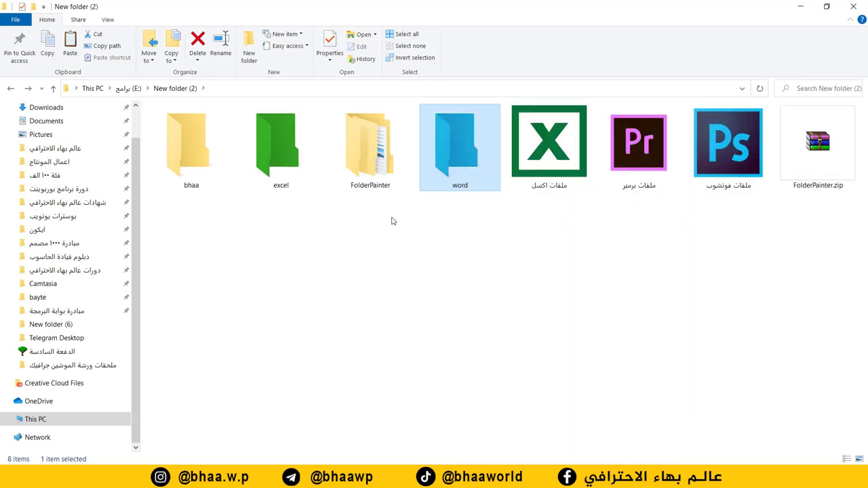
Change the icon of the folder bearing the owner's first name to Red with the Change Folder Icon command.
right_click(198, 156)
mouse_move(278, 197)
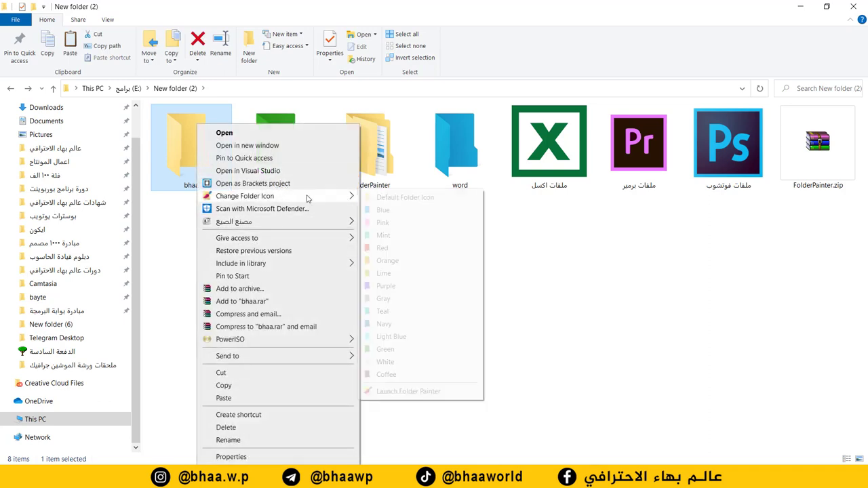
click(382, 248)
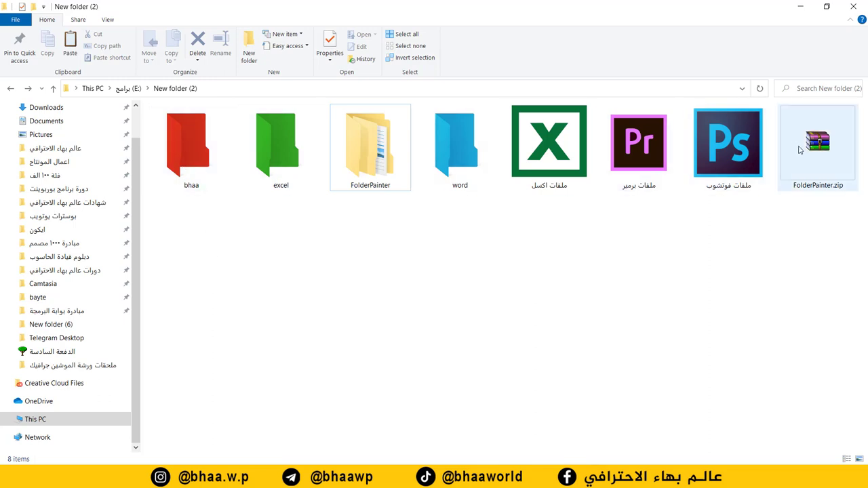
Delete the extracted FolderPainter folder from New folder (2), keeping the zip archive.
click(353, 143)
click(200, 45)
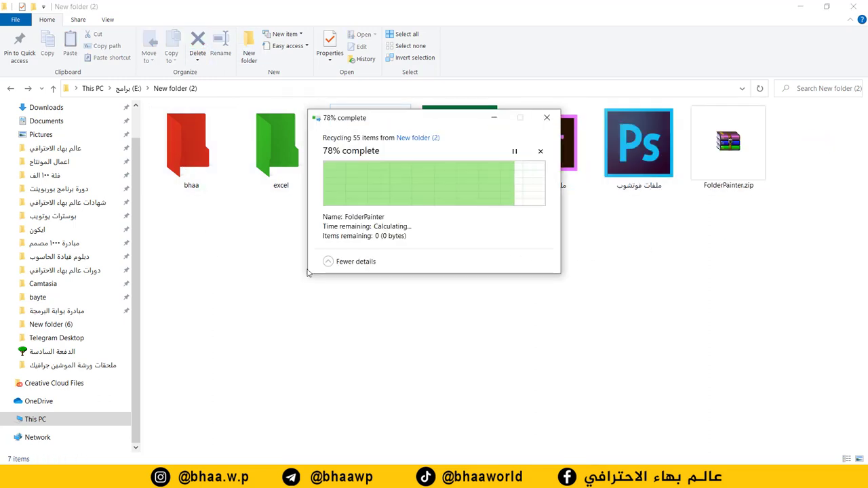